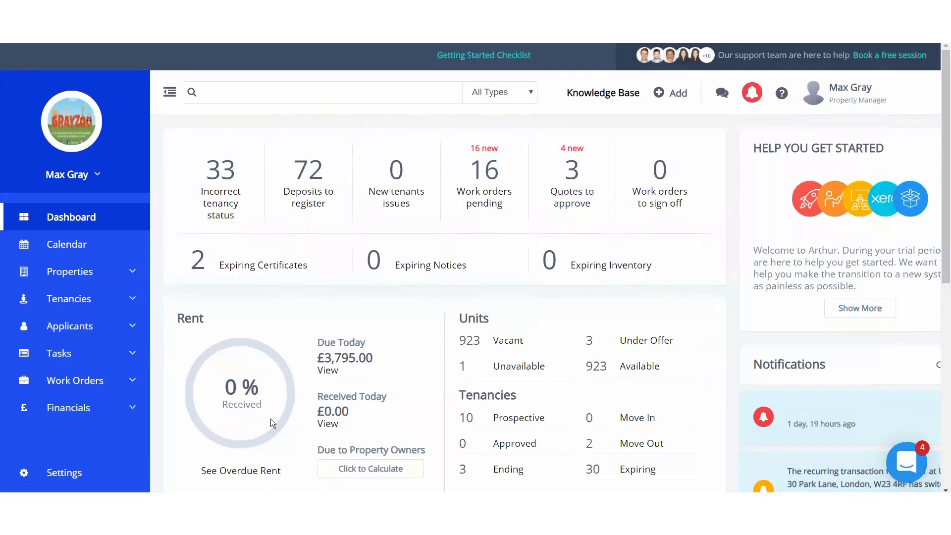
Open the Automated Events page in the account settings.
click(99, 474)
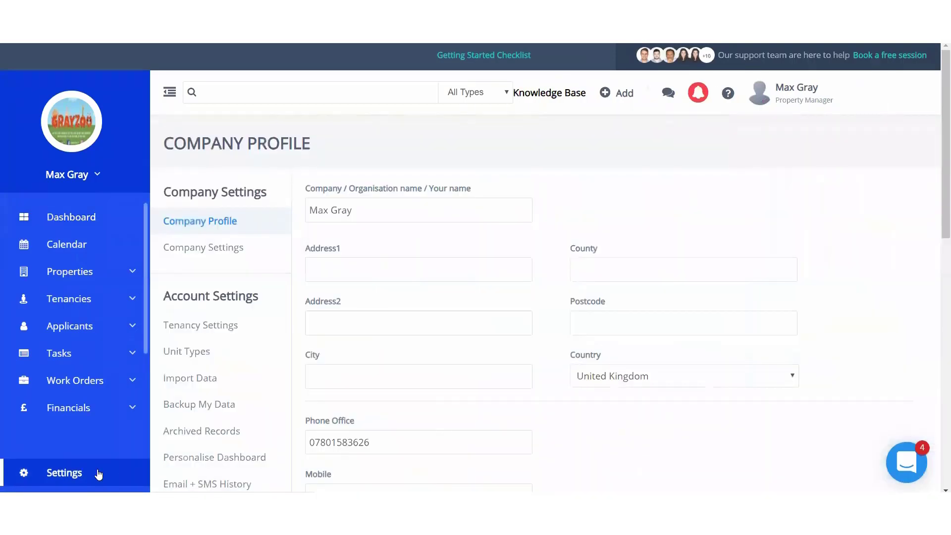
scroll(251, 396, down, 2)
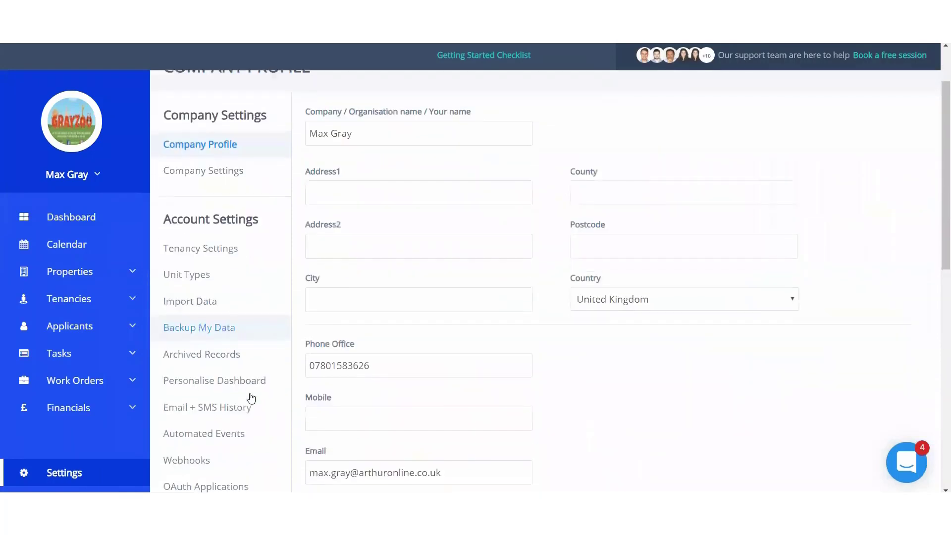
scroll(251, 396, down, 1)
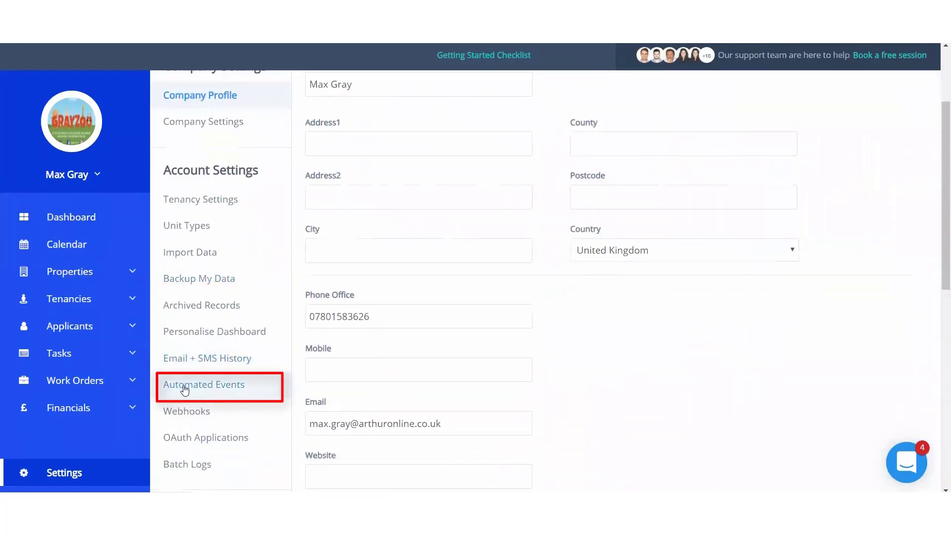
click(185, 390)
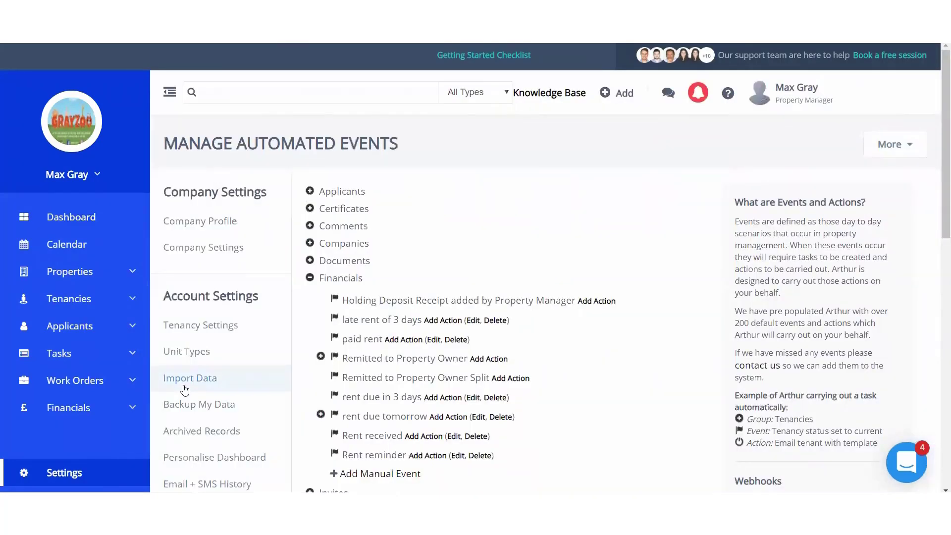
Expand the Financials event group and start adding a manual event to it.
click(334, 277)
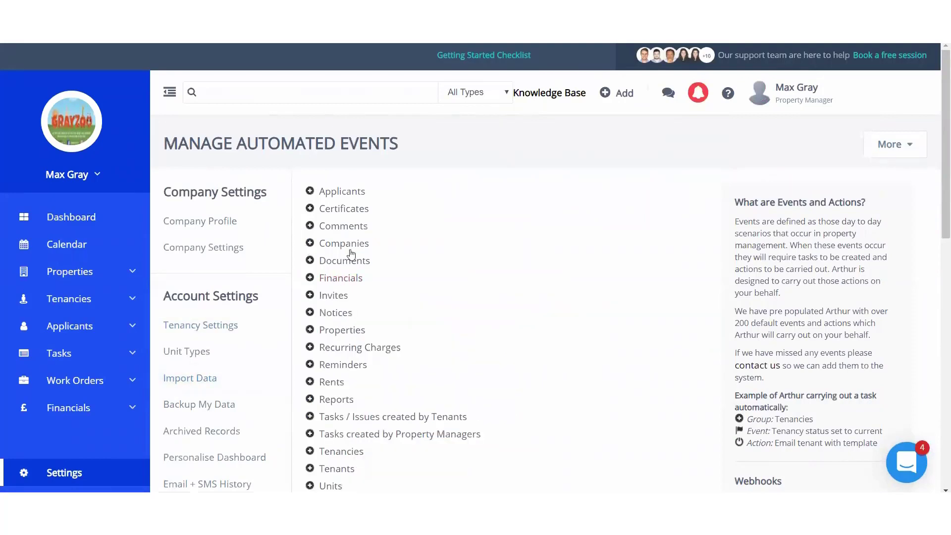
click(332, 279)
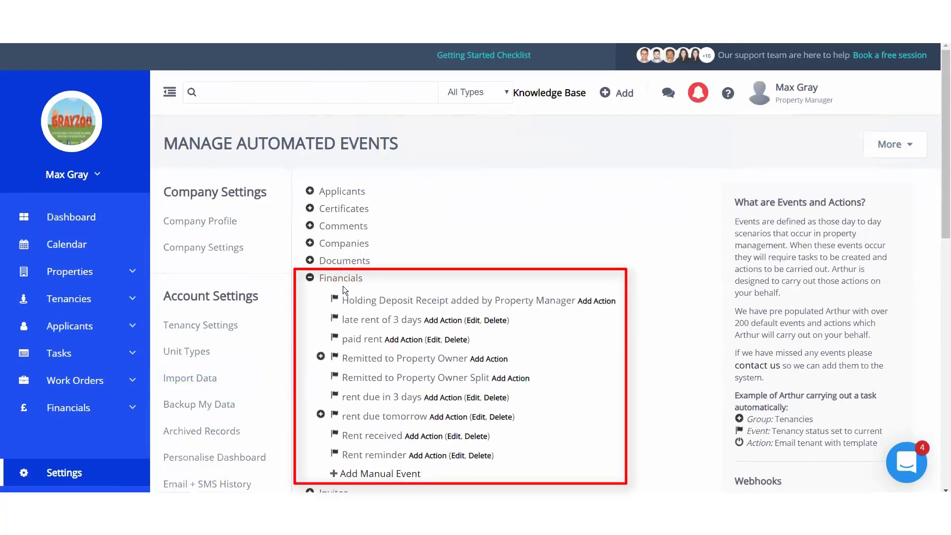
scroll(342, 286, down, 1)
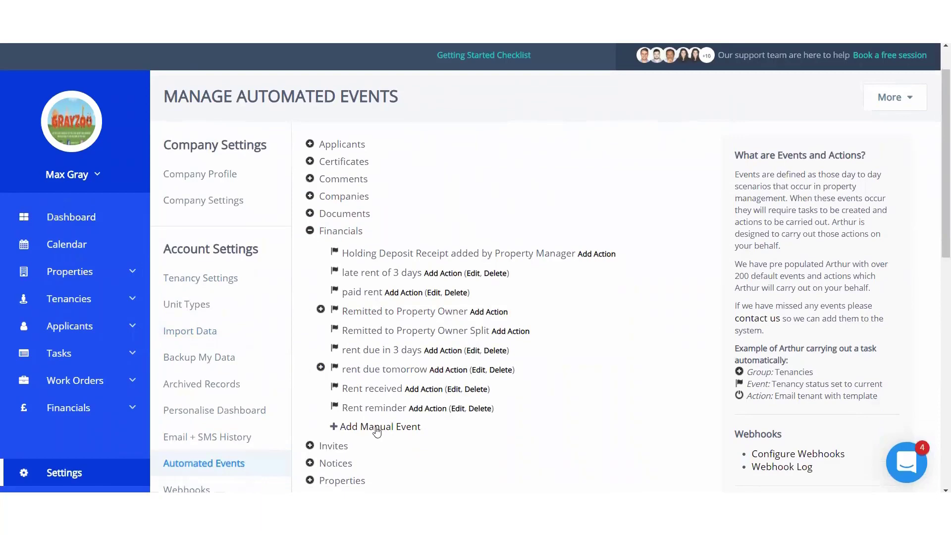
click(376, 429)
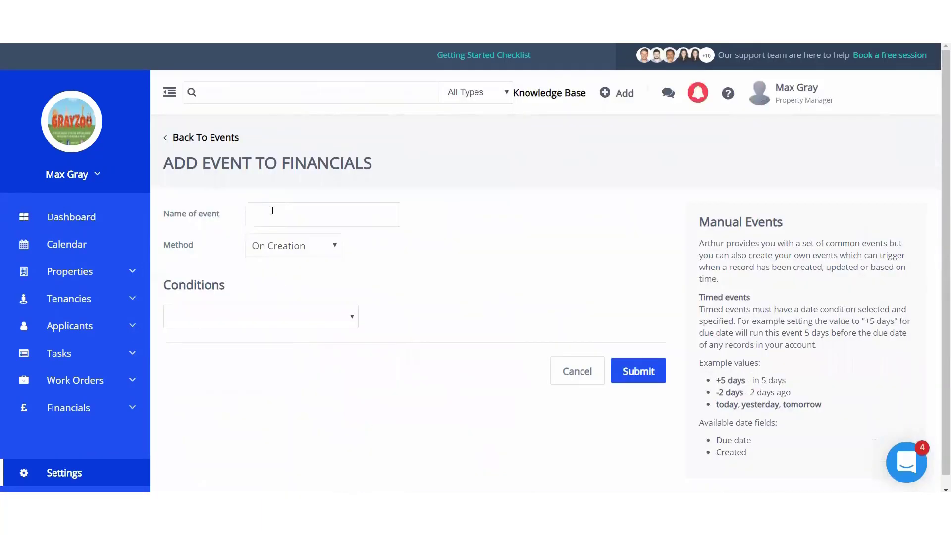
Name the event "Rent overdue by 7 days" and set its method to Timed Event.
click(272, 208)
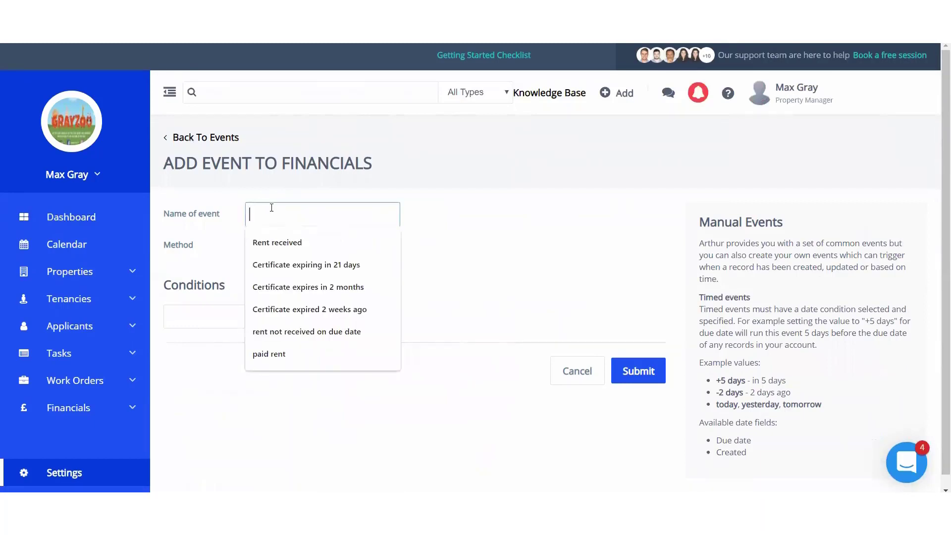
text(Rent over)
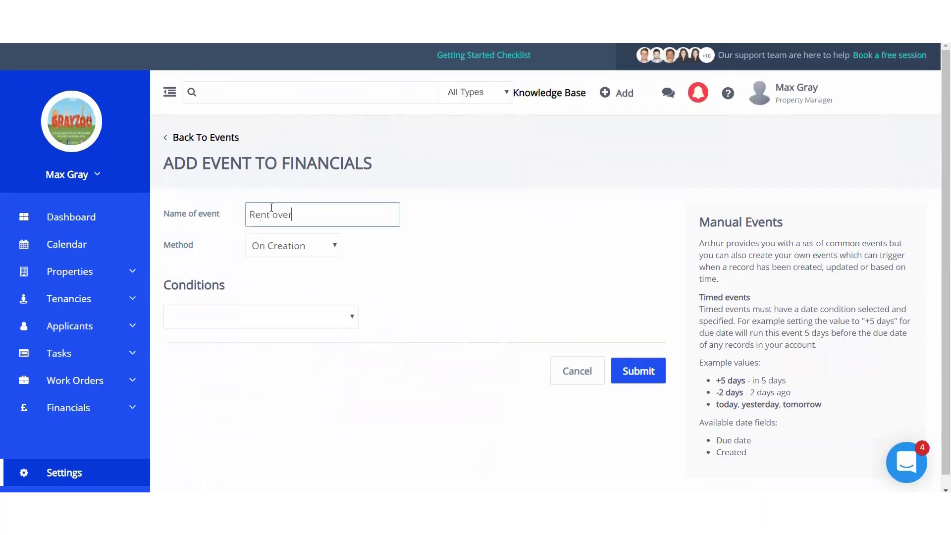
text(due by 7 days)
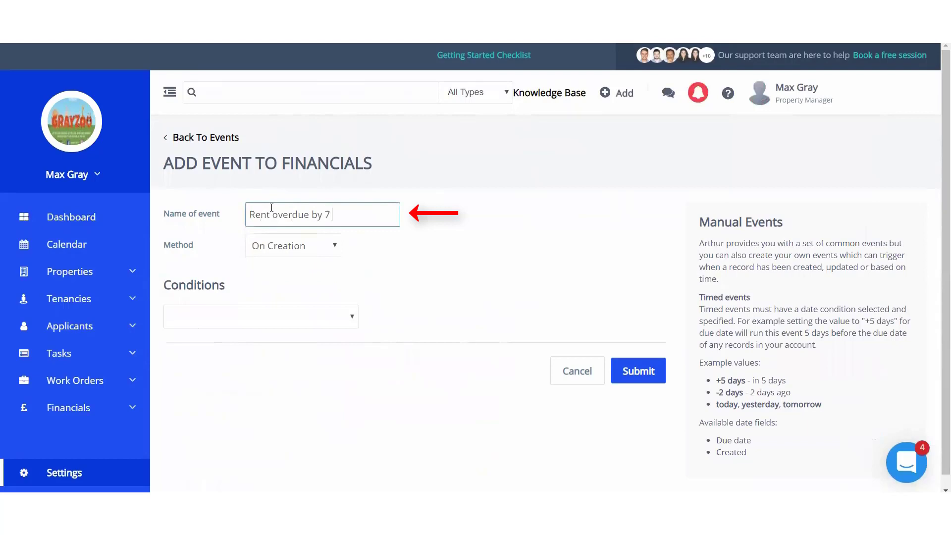
click(307, 245)
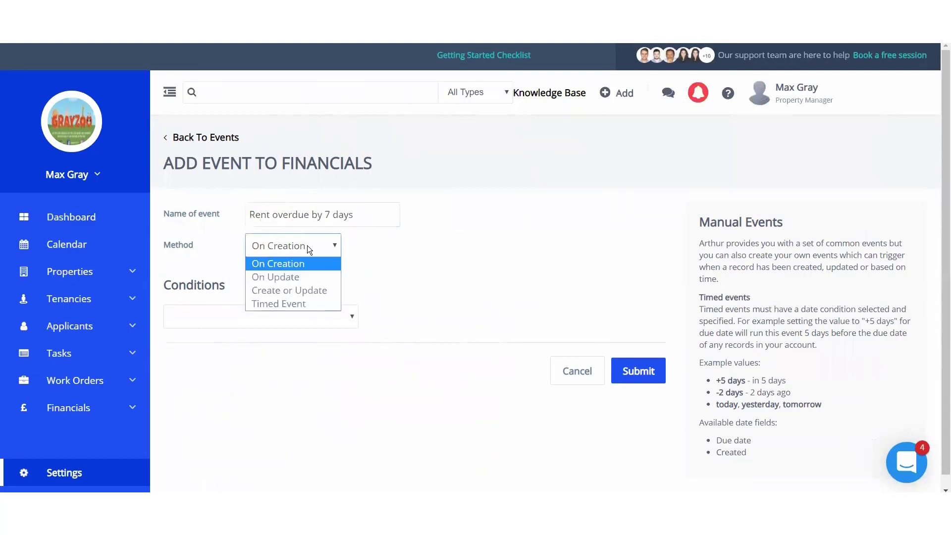
click(290, 304)
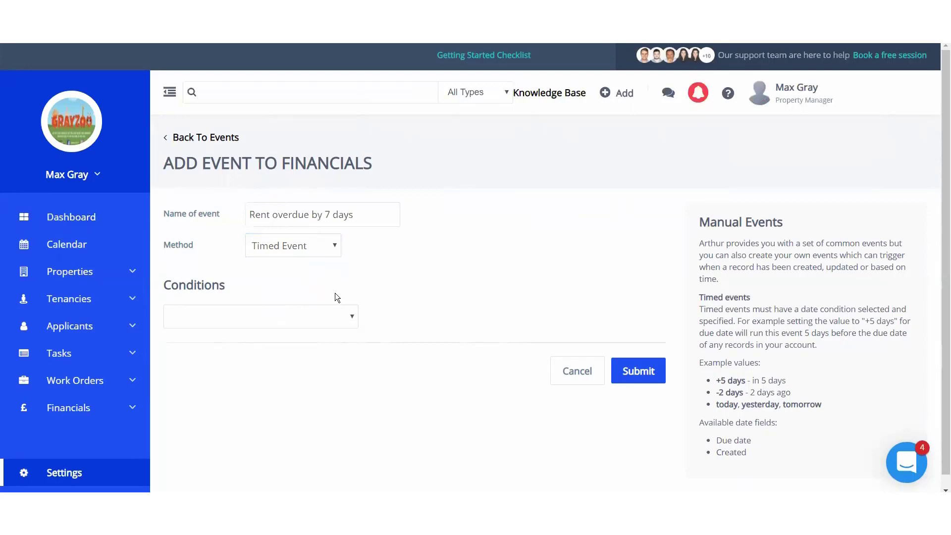
Add a Transaction Types condition with the value Rent Charge.
click(315, 319)
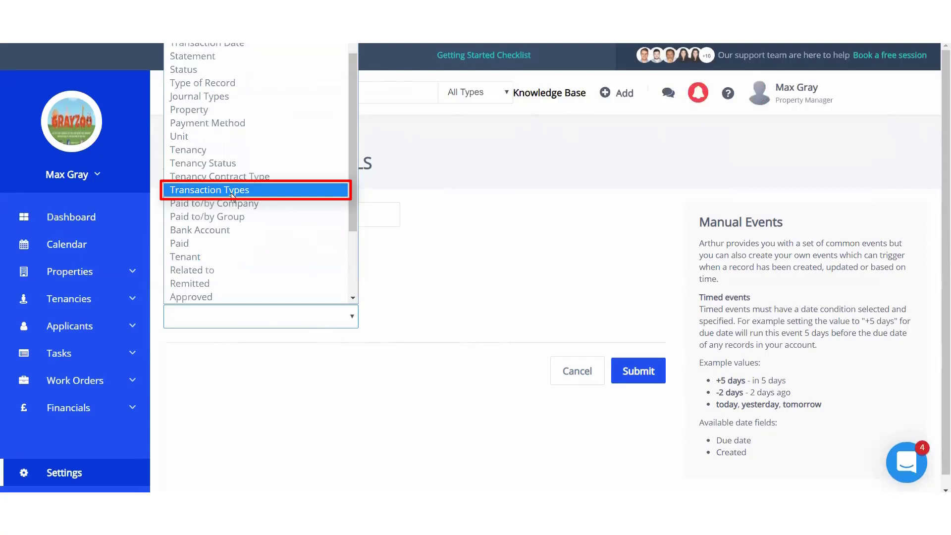
click(232, 192)
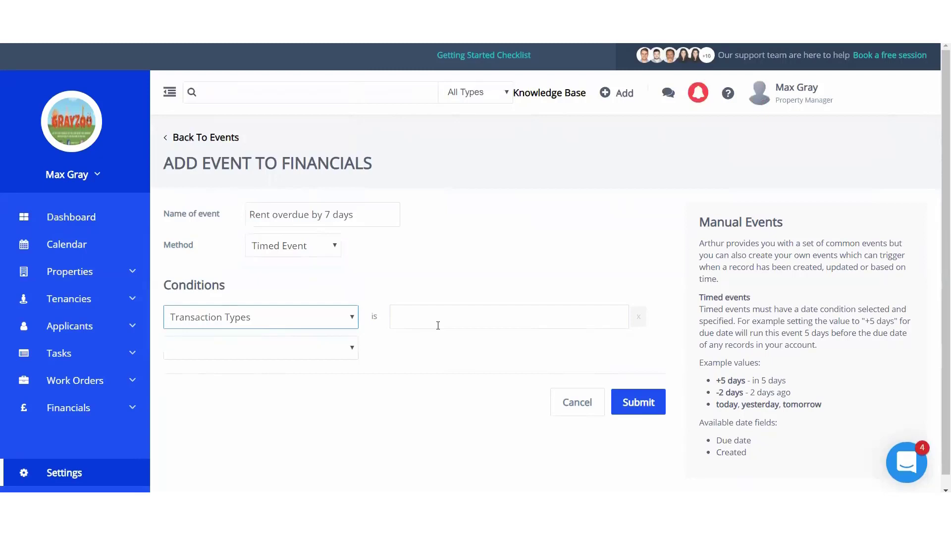
click(438, 326)
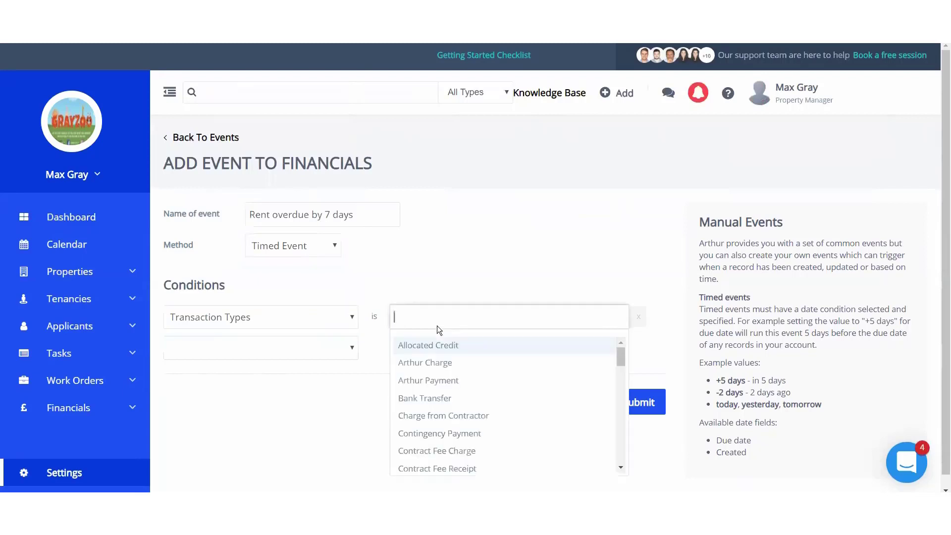
scroll(434, 355, down, 5)
scroll(434, 355, down, 5)
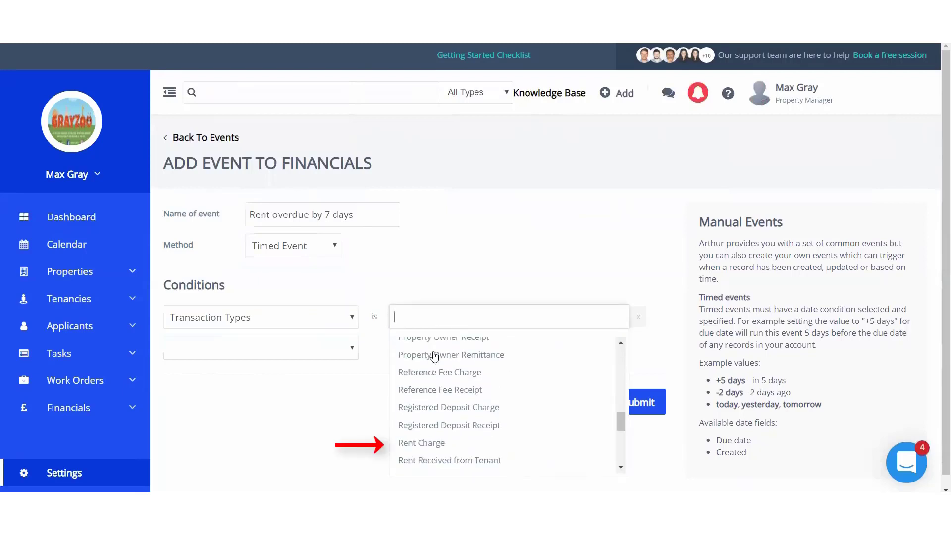
click(419, 442)
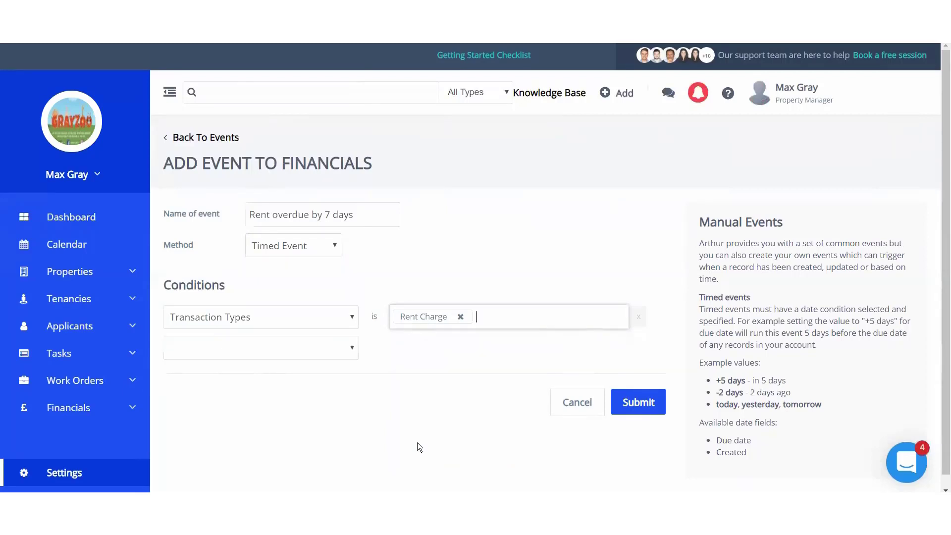
Replace Rent Charge with Direct Rent in the Transaction Types condition.
click(460, 317)
scroll(453, 367, down, 5)
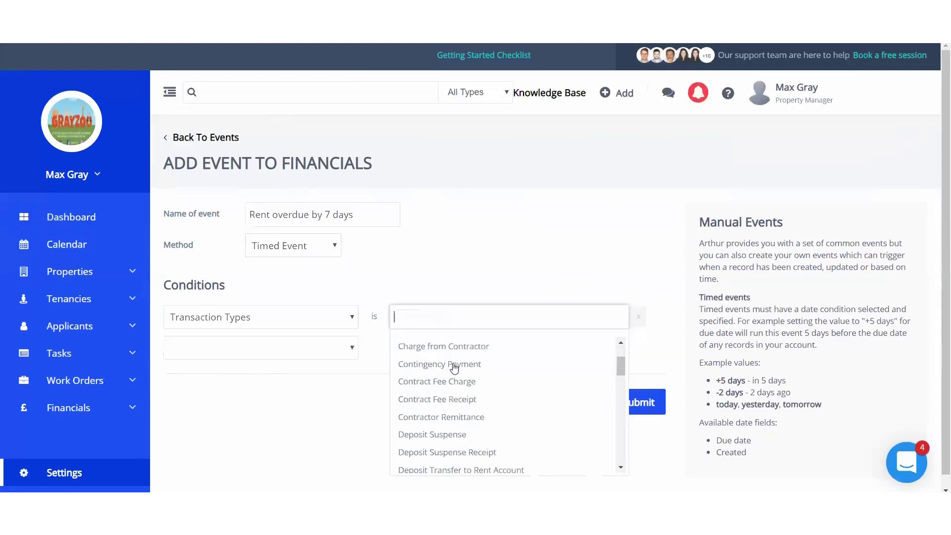
click(429, 423)
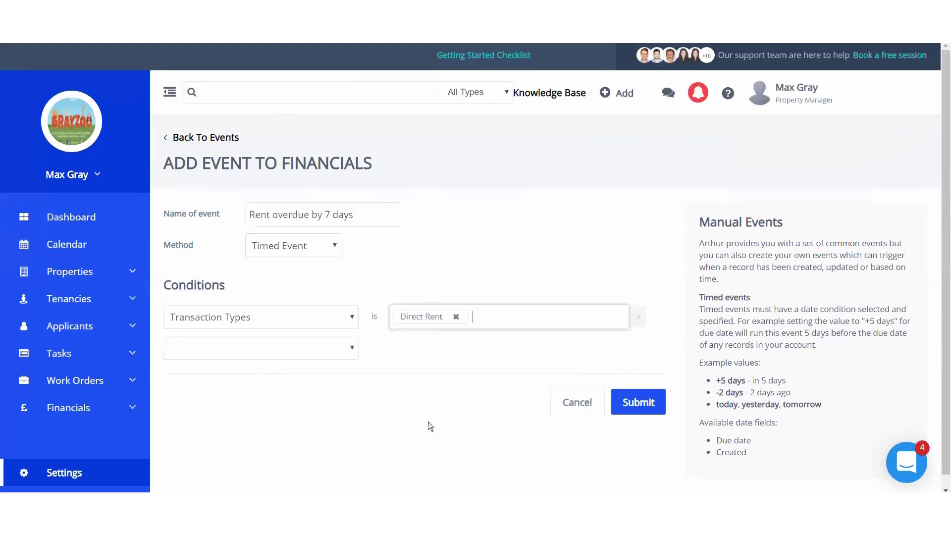
Add a Due date condition with the value "-7 days".
click(279, 350)
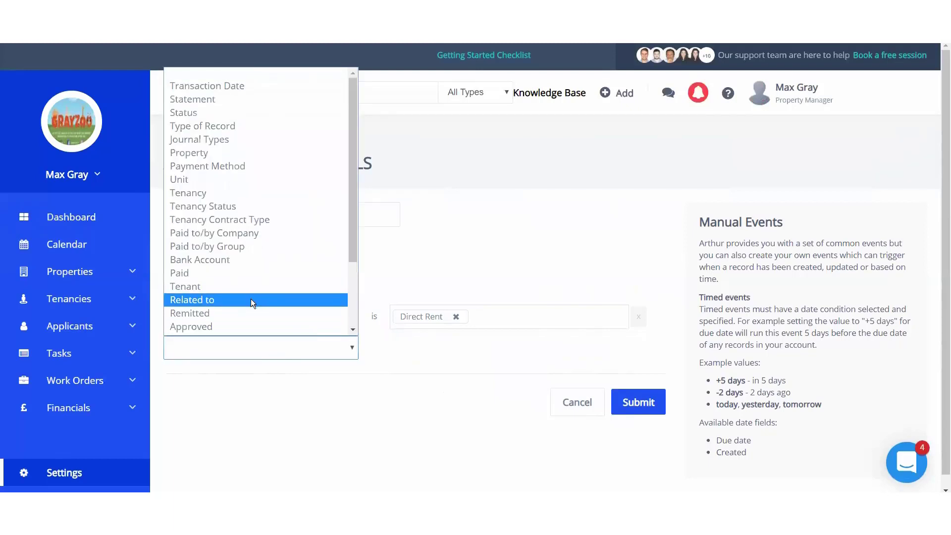
scroll(243, 213, down, 2)
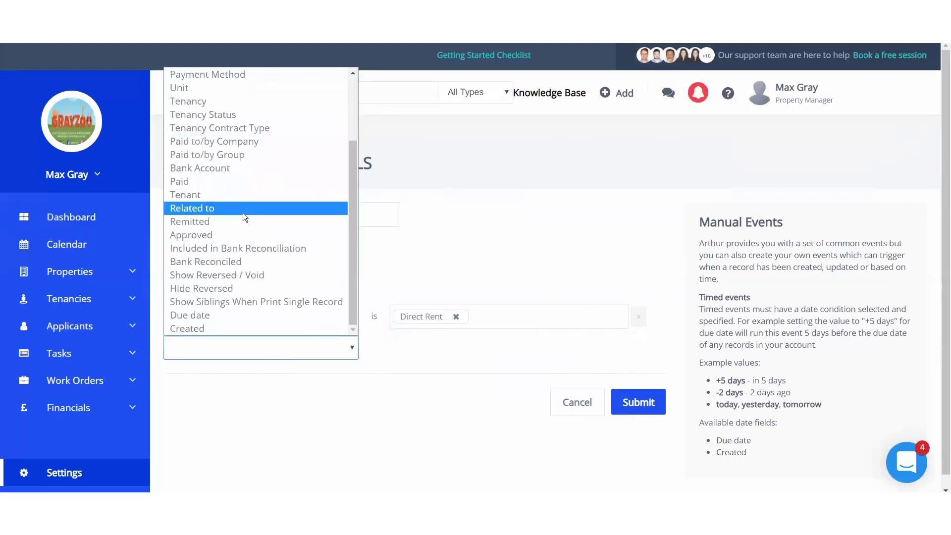
click(200, 315)
click(407, 351)
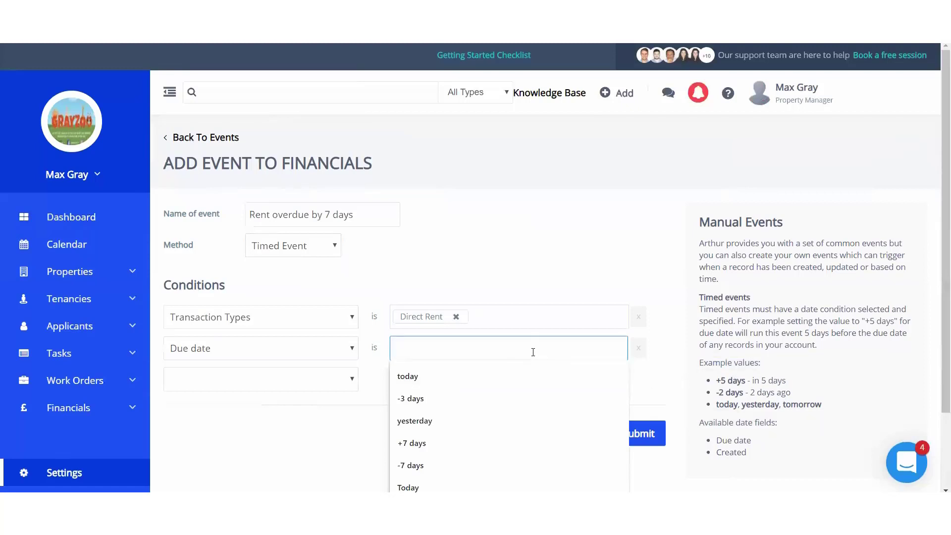
text(-7 days)
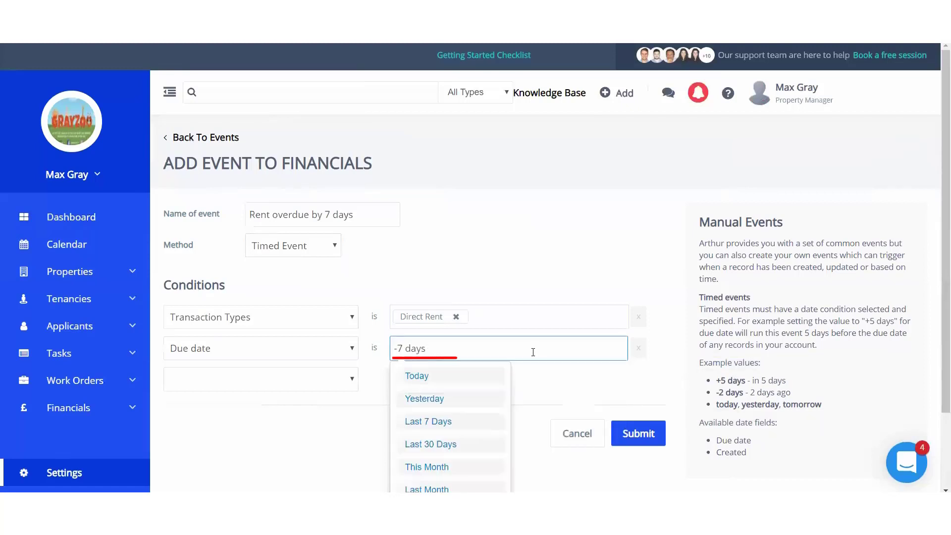
click(522, 282)
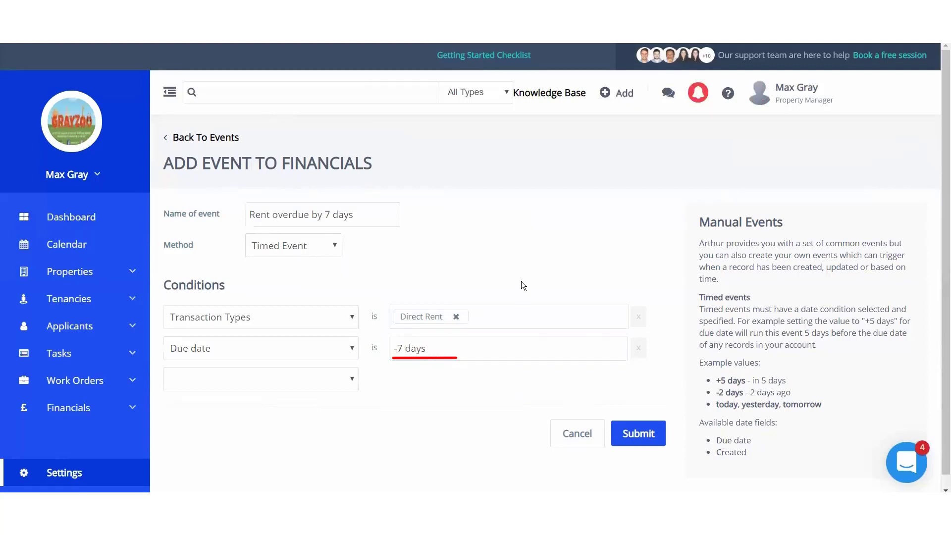
Add a Paid condition set to Overdue and submit the new event.
click(326, 384)
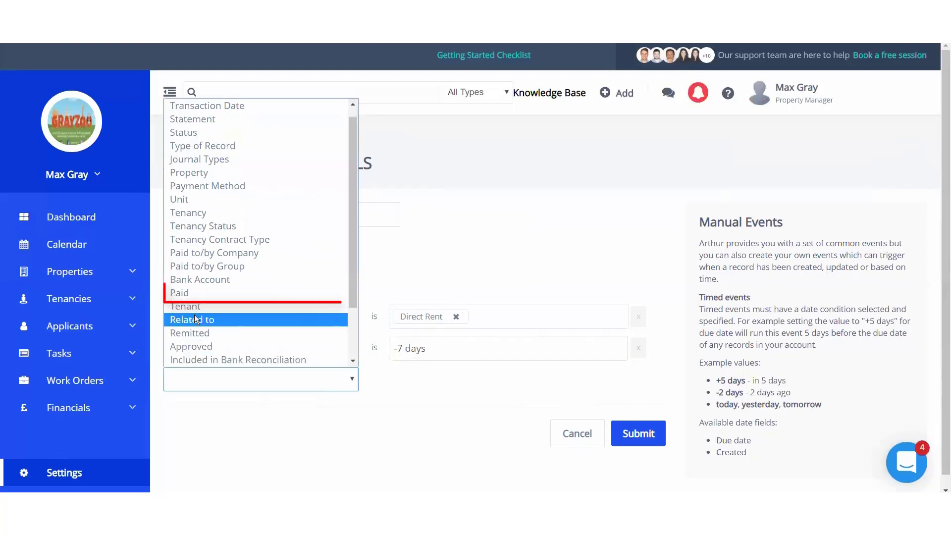
click(189, 293)
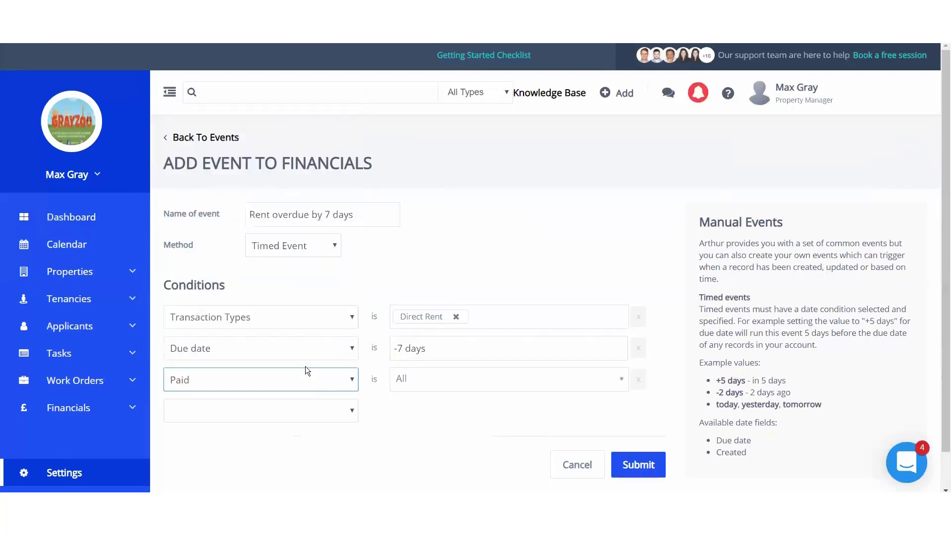
click(425, 382)
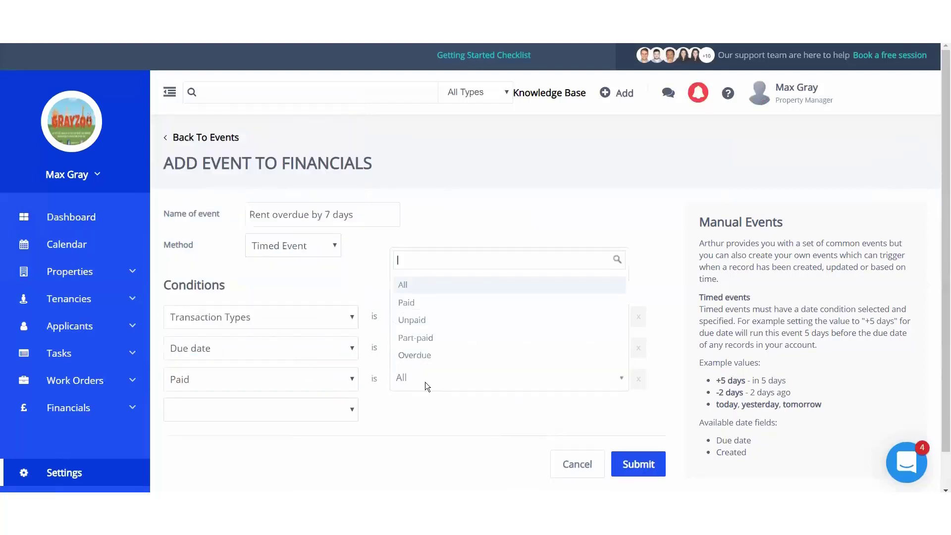
click(420, 354)
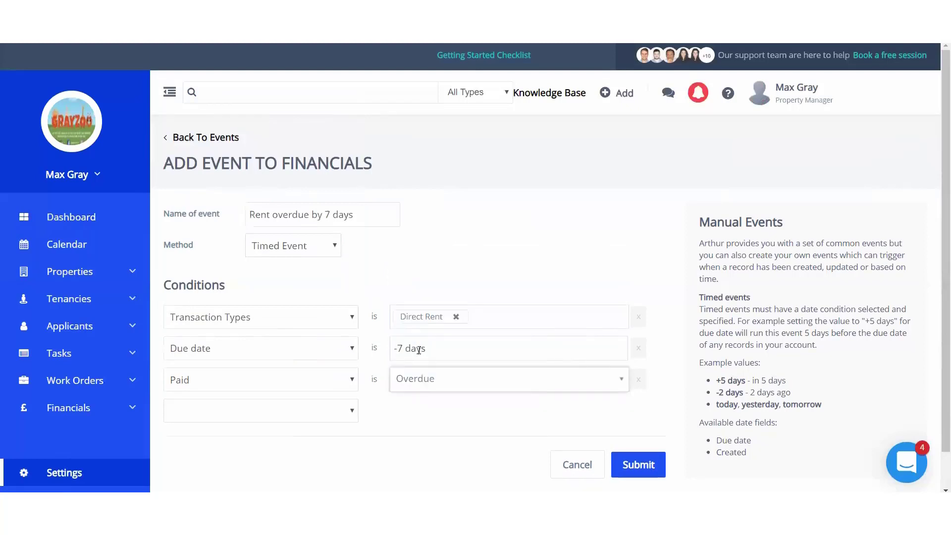
click(439, 263)
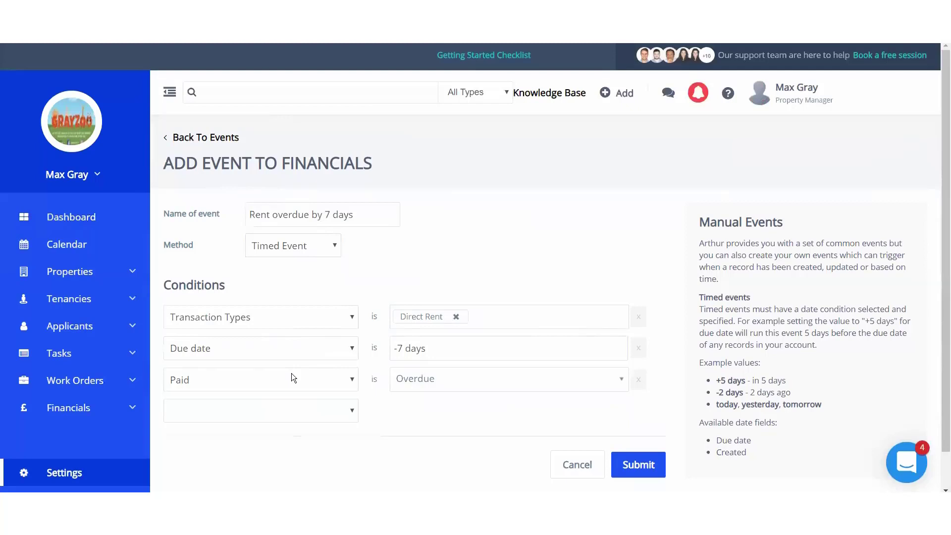
click(624, 460)
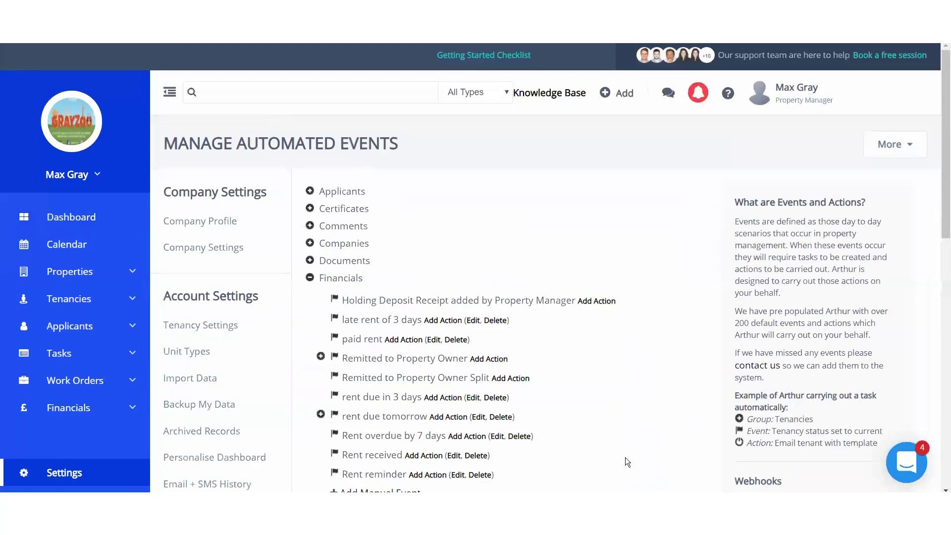
Add an action named "Overdue rent 7 days" to the "Rent overdue by 7 days" event.
scroll(384, 441, down, 2)
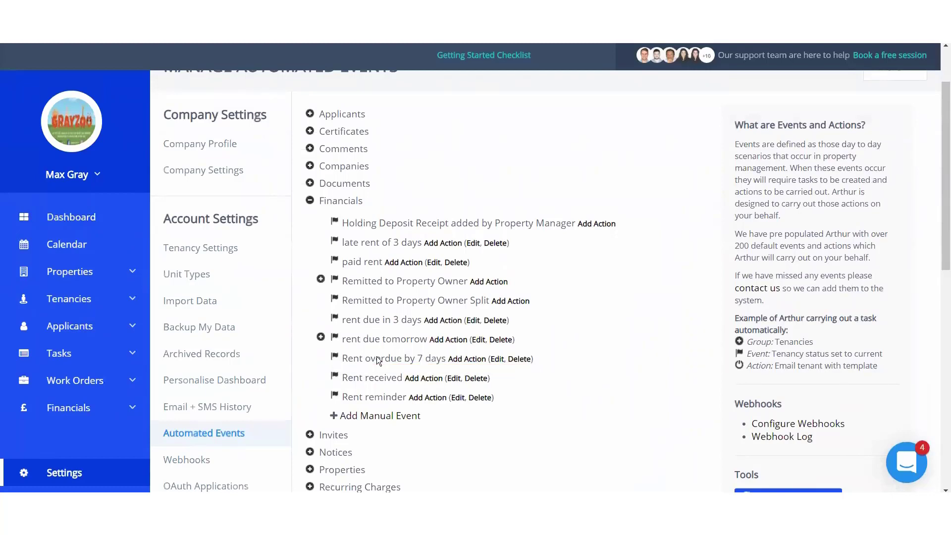
click(467, 358)
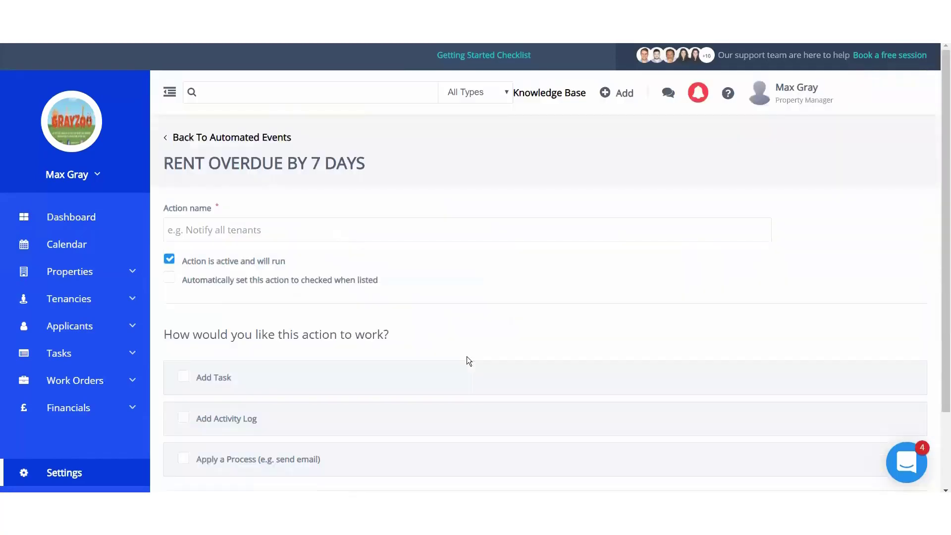
click(236, 228)
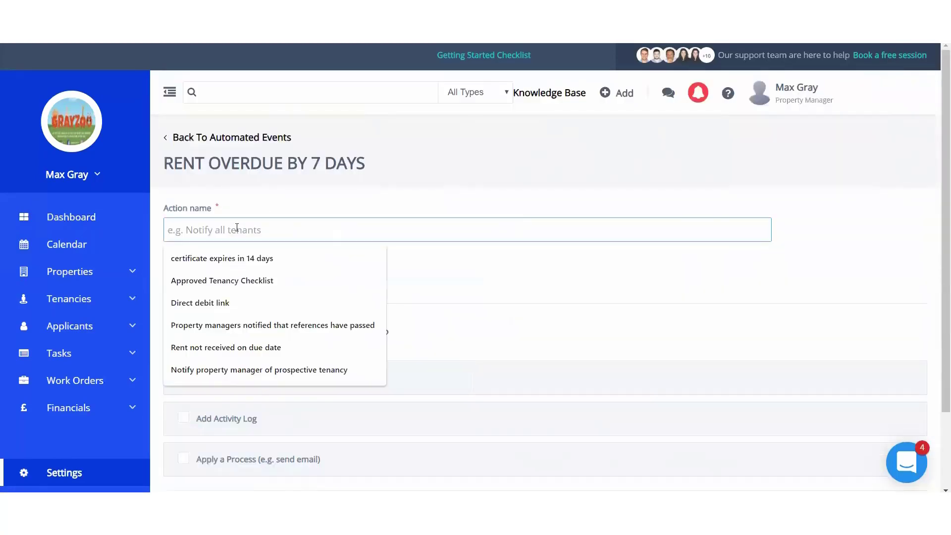
text(R)
key(BackSpace)
text(O)
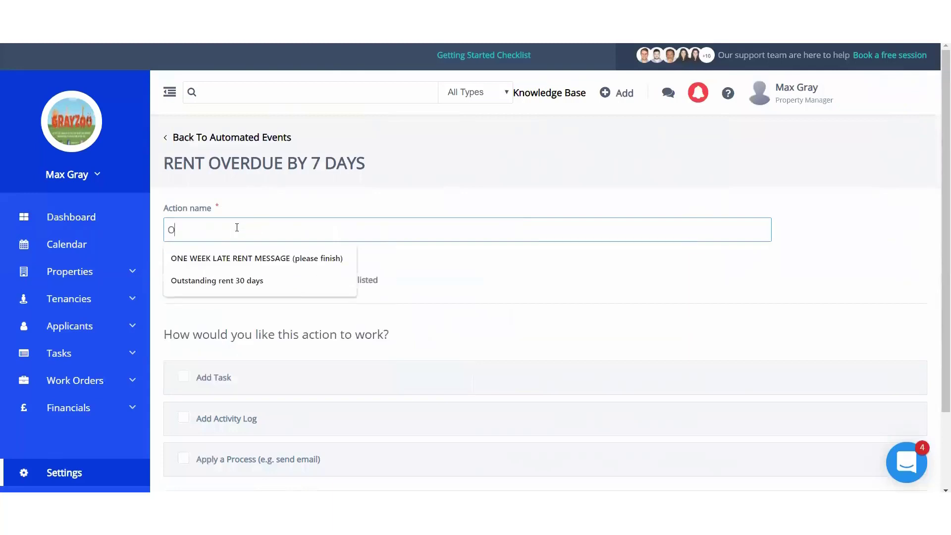
text(verdue r)
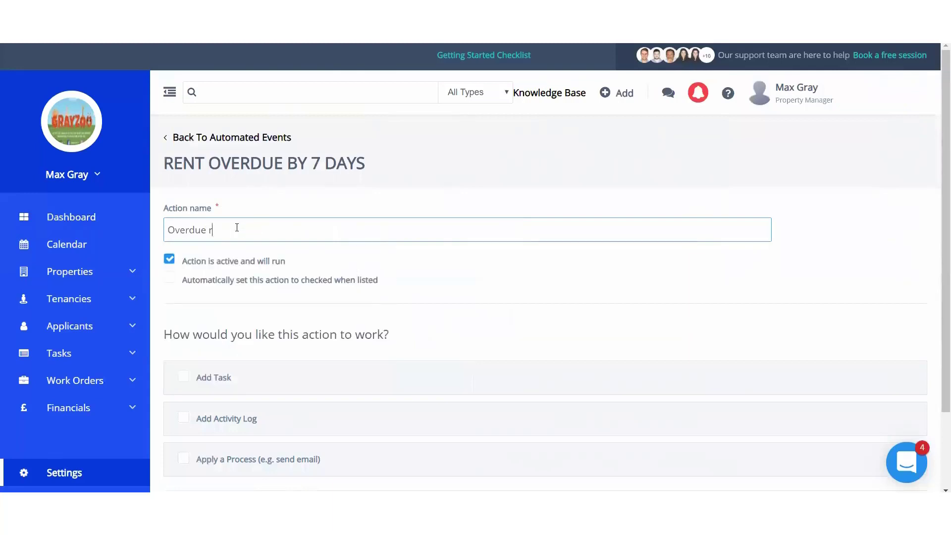
text(ent 7 days)
click(304, 196)
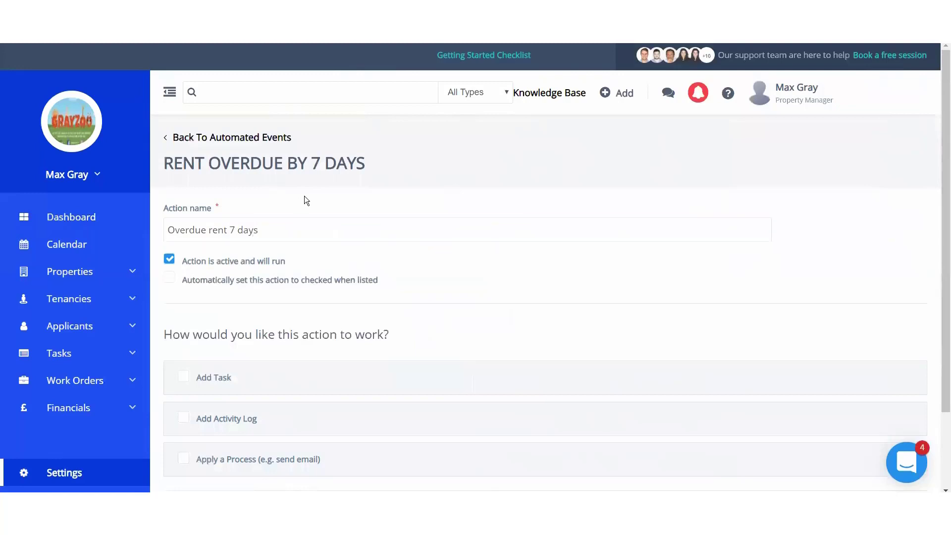
Set the action to be automatically checked when listed and apply a process with the Send Message event method.
click(168, 280)
scroll(219, 317, down, 2)
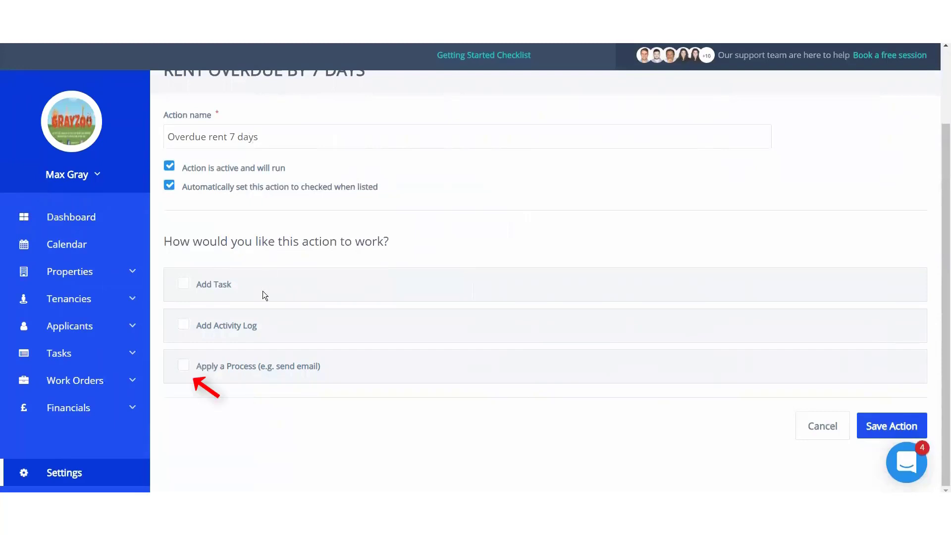
click(183, 367)
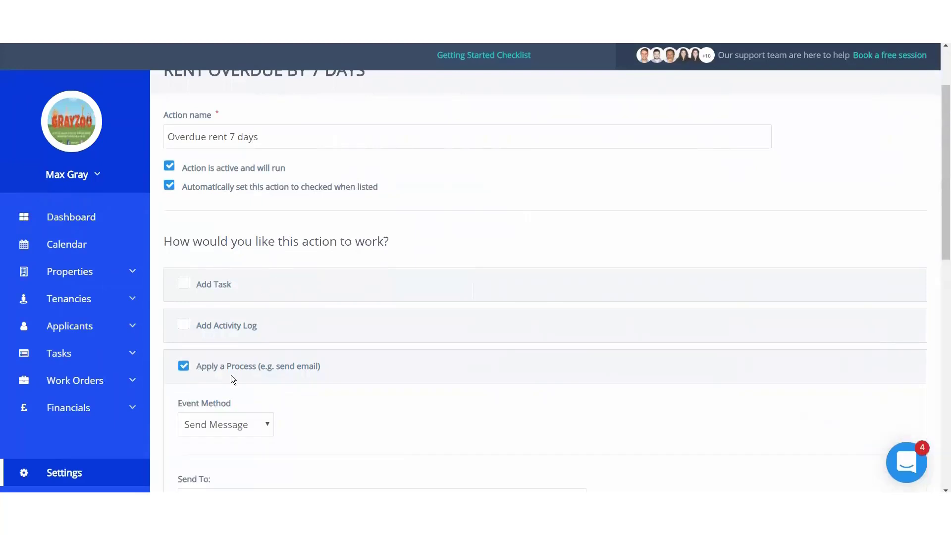
scroll(260, 380, down, 3)
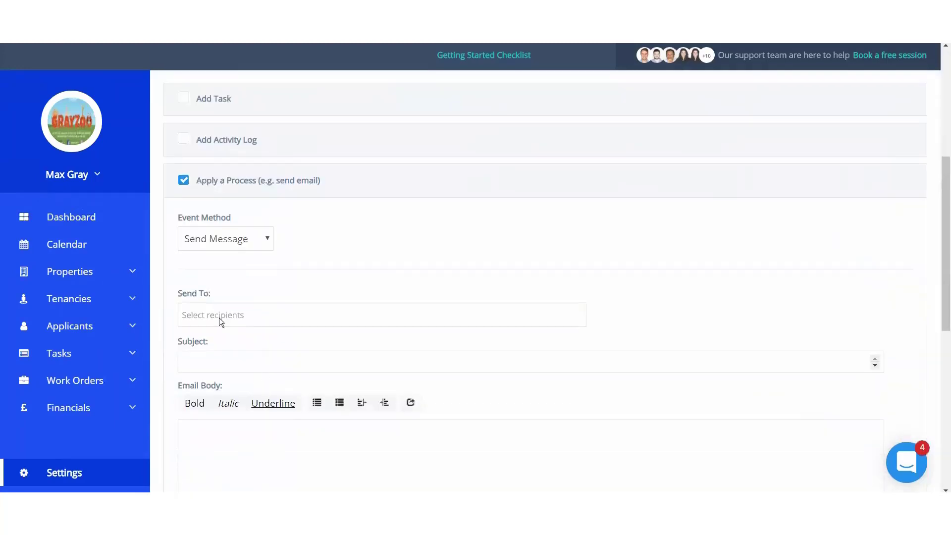
click(204, 235)
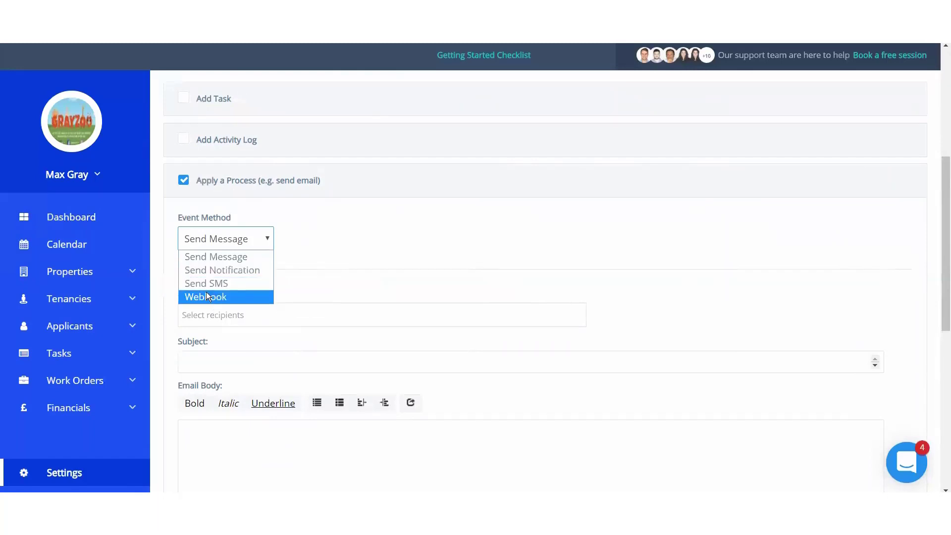
click(203, 255)
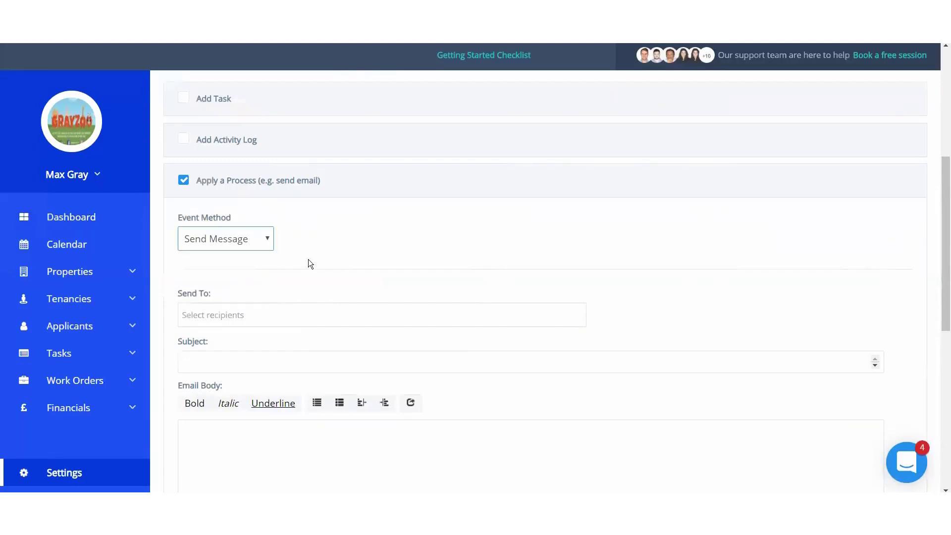
Add All Property Managers as the message recipient.
click(242, 314)
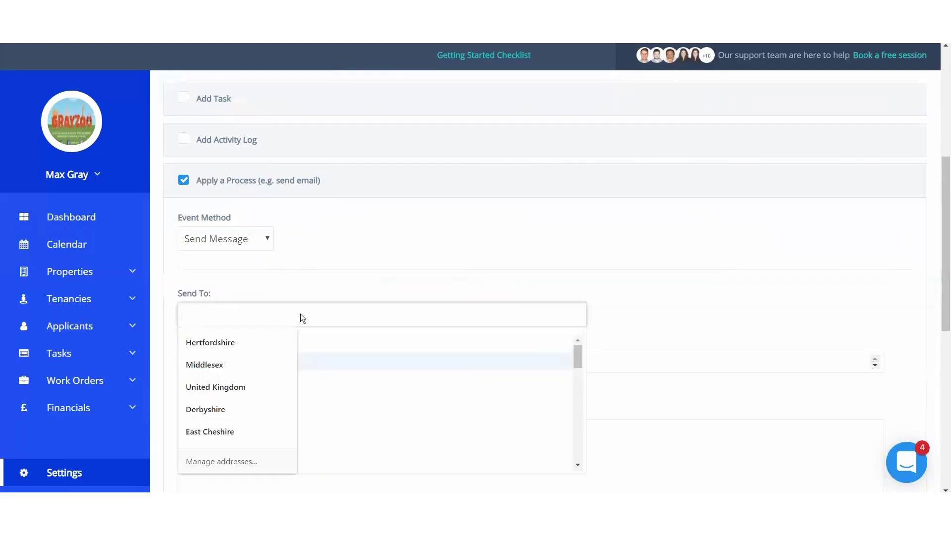
text(pro)
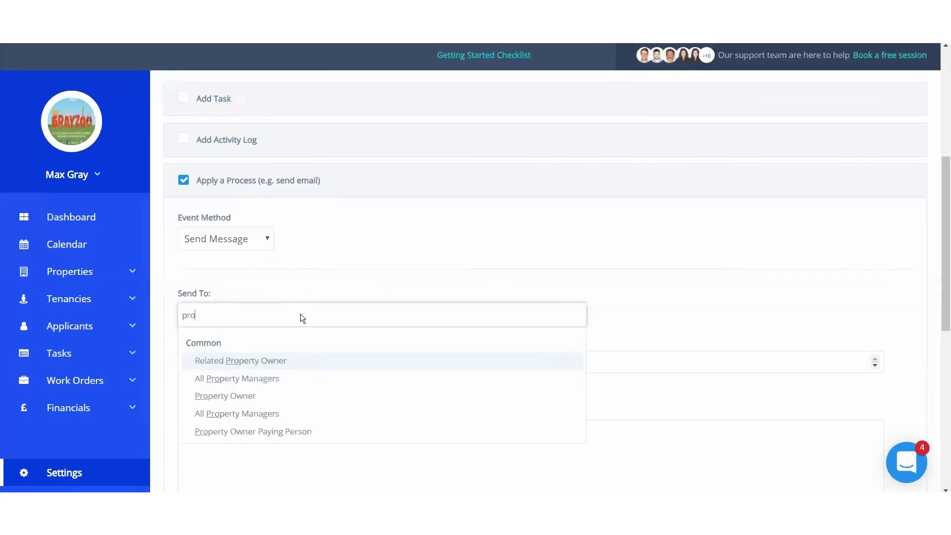
click(243, 381)
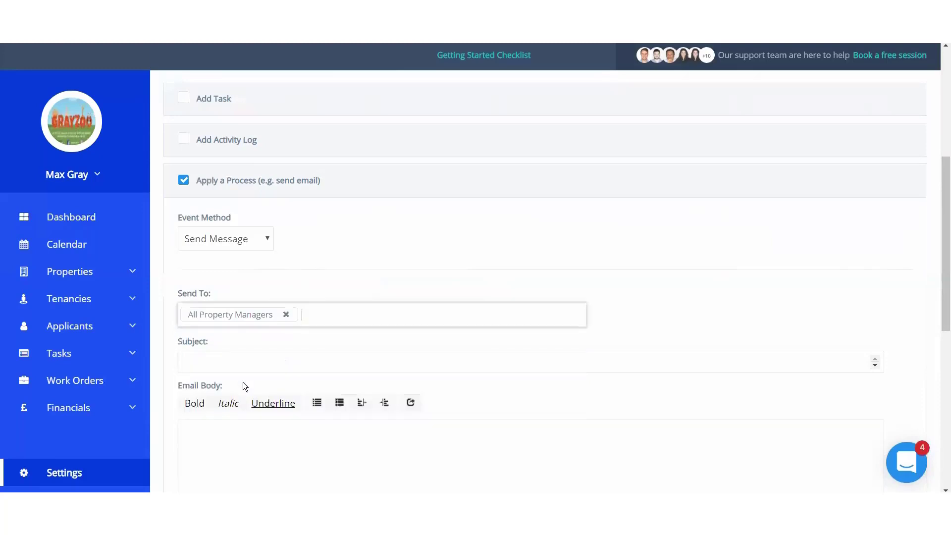
click(291, 275)
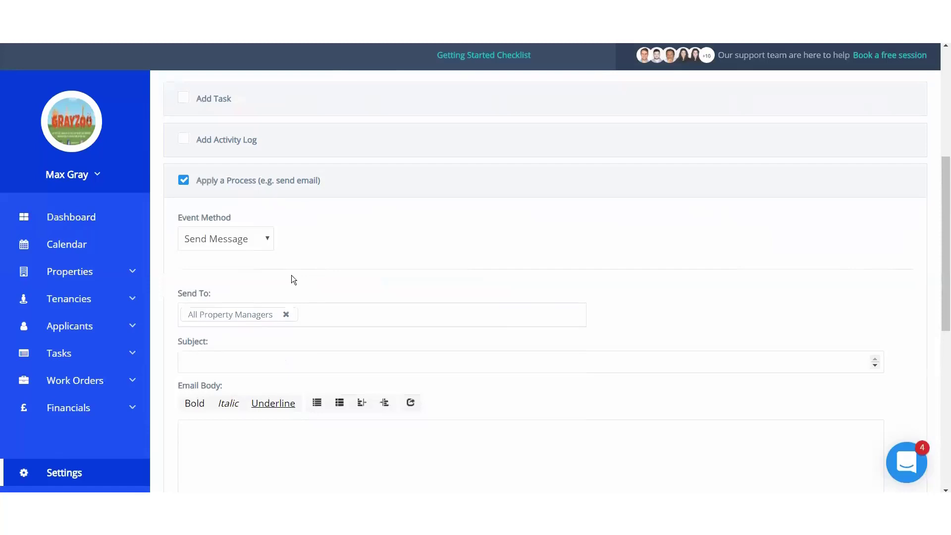
Replace All Property Managers with the individual property manager listed first under Property Managers as the message recipient.
click(285, 314)
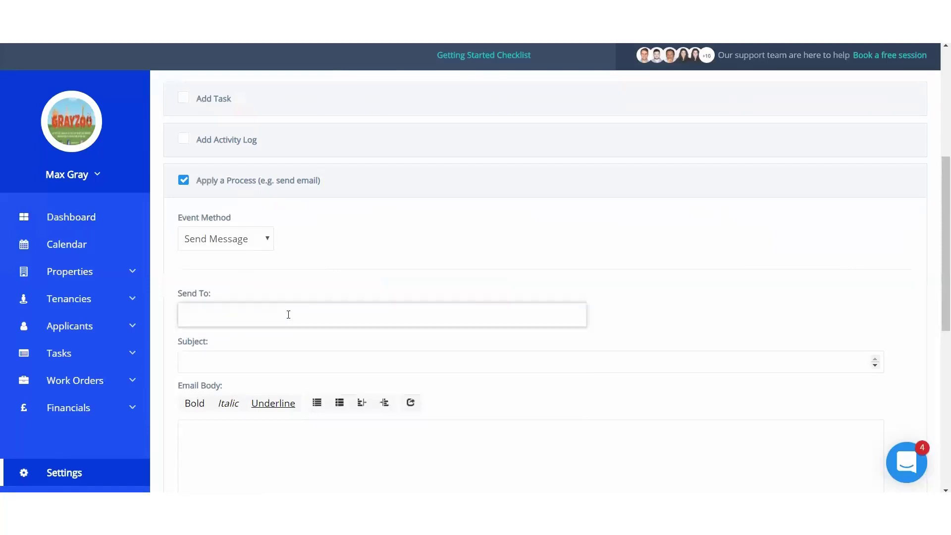
text(max)
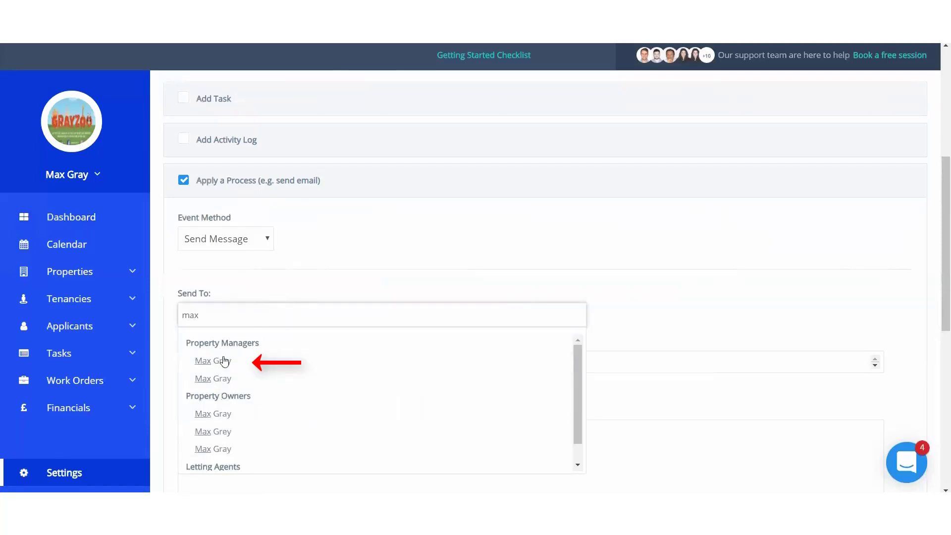
click(224, 361)
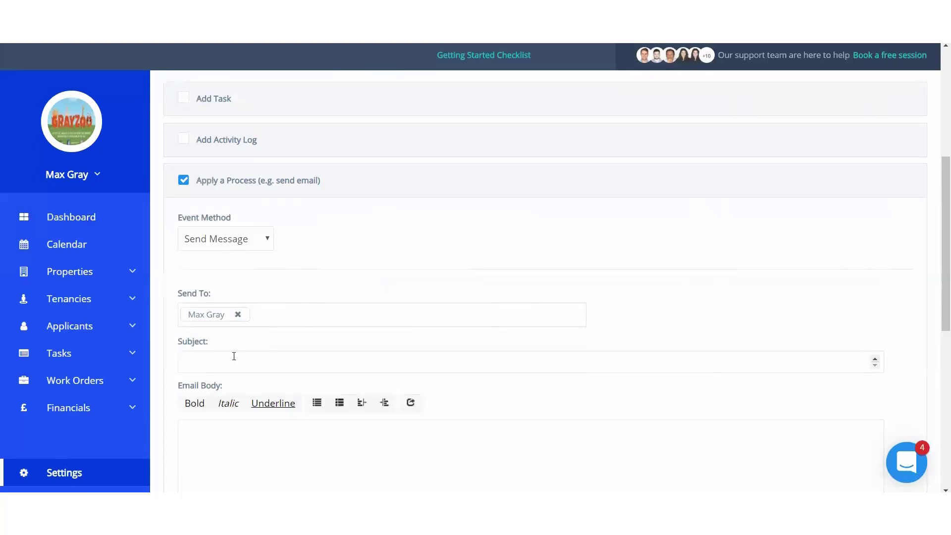
Begin the message subject with "Rent for" followed by the Tenancy Reference merge field.
scroll(234, 356, down, 4)
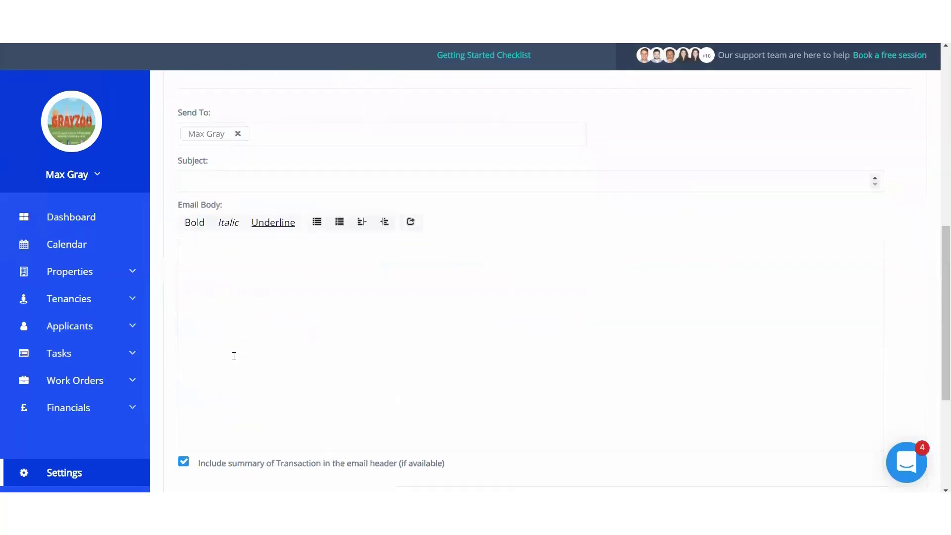
click(197, 177)
text(Rent for)
right_click(224, 178)
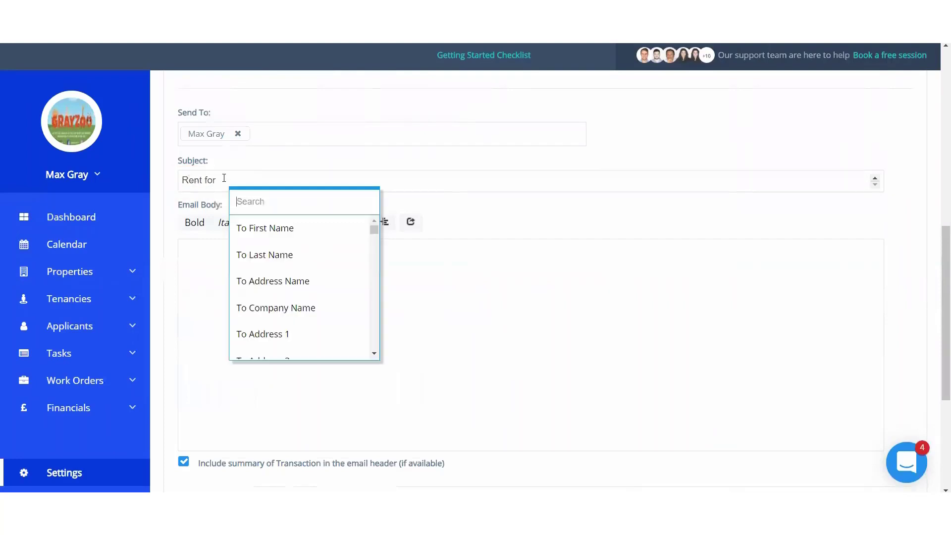
text(tenancy)
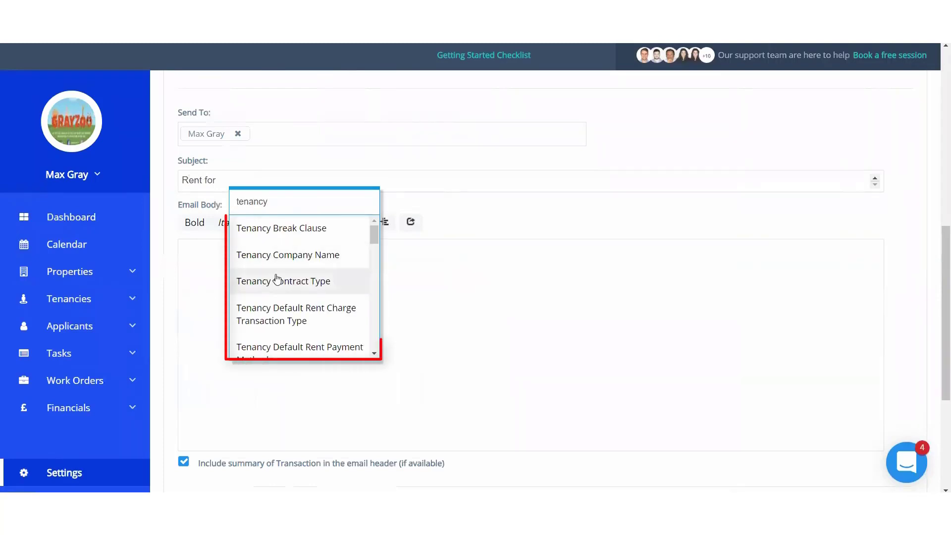
scroll(276, 278, down, 8)
scroll(276, 279, down, 10)
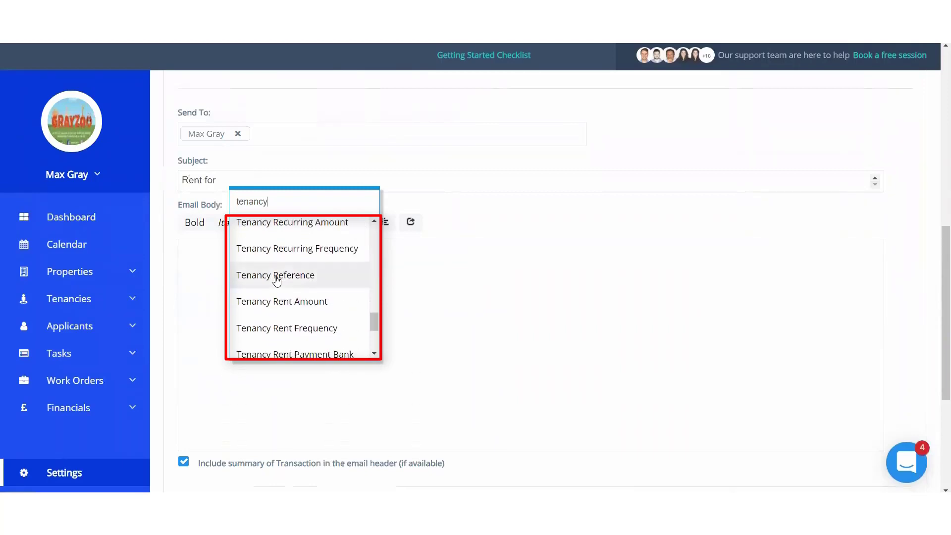
click(275, 275)
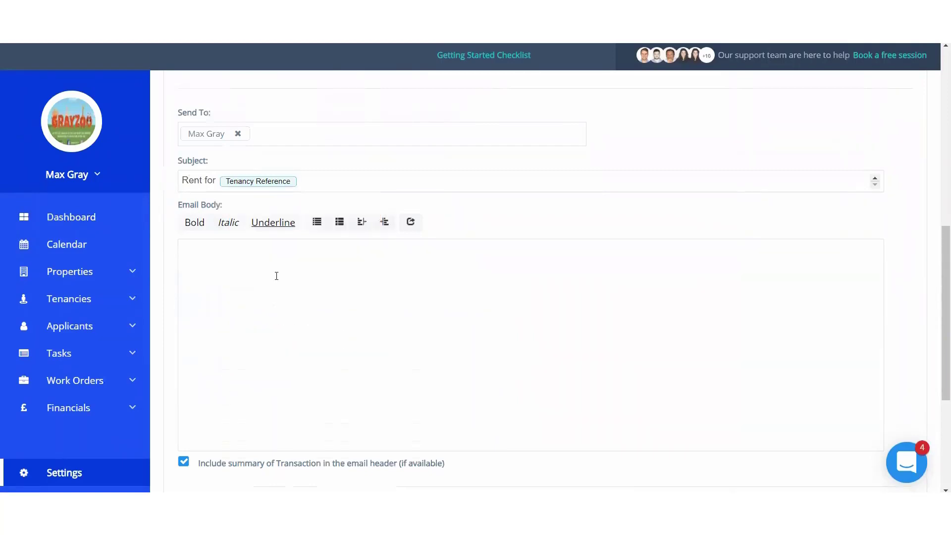
Complete the subject with "is now overdue by 7 days" after the Tenancy Reference field.
text(is now overdue by  days)
key(BackSpace)
key(BackSpace)
key(BackSpace)
key(BackSpace)
key(BackSpace)
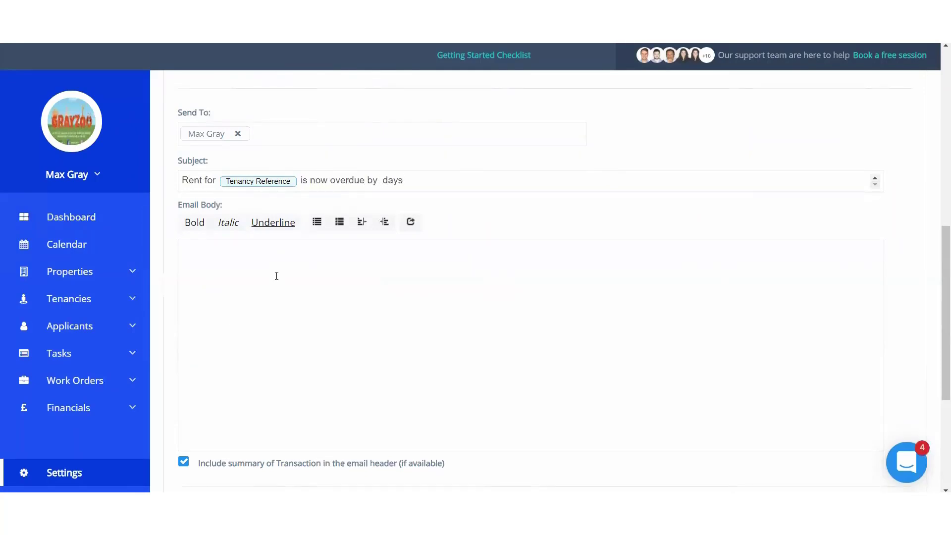
text(7 days)
Start the email body with the greeting "Hi", the To First Name merge field and a comma.
text(Hi)
right_click(206, 251)
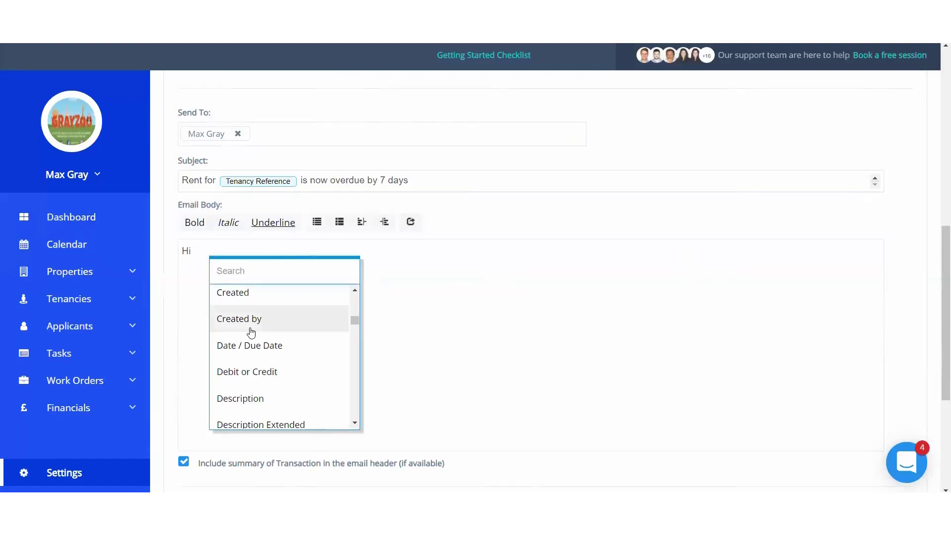
scroll(251, 332, up, 5)
click(246, 301)
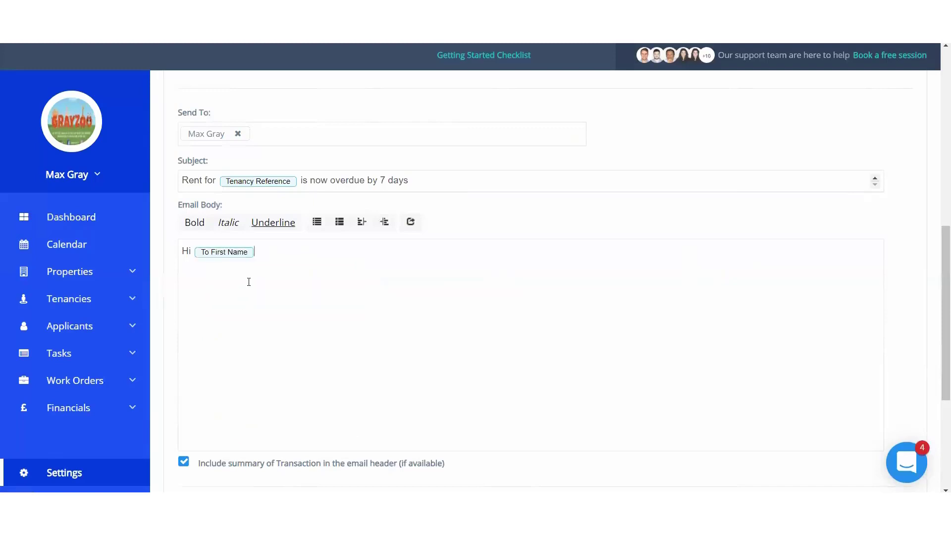
scroll(248, 282, up, 1)
text(,)
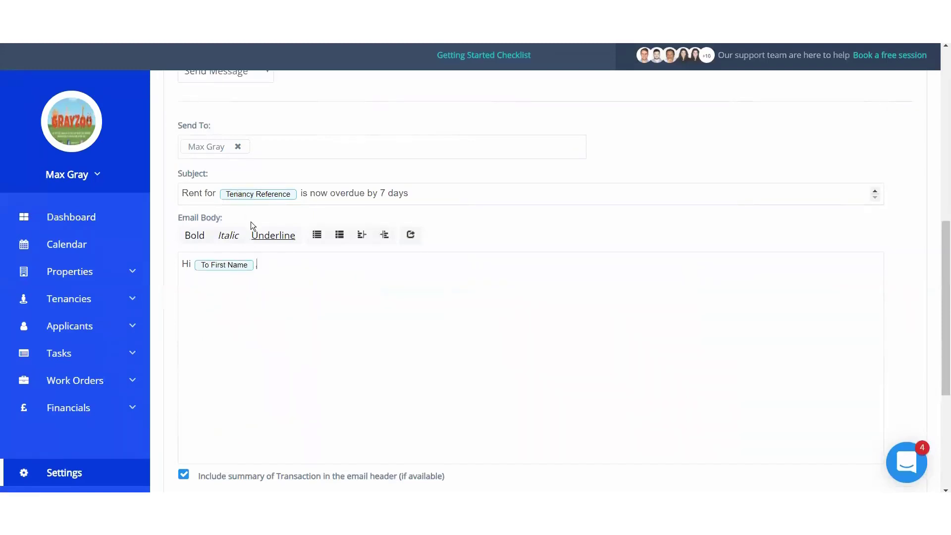
Write "Just to let you know the rent for" below the greeting in the email body.
text(Just t let you)
key(BackSpace)
key(BackSpace)
key(BackSpace)
key(BackSpace)
key(BackSpace)
key(BackSpace)
key(BackSpace)
text(o let you know the rent for)
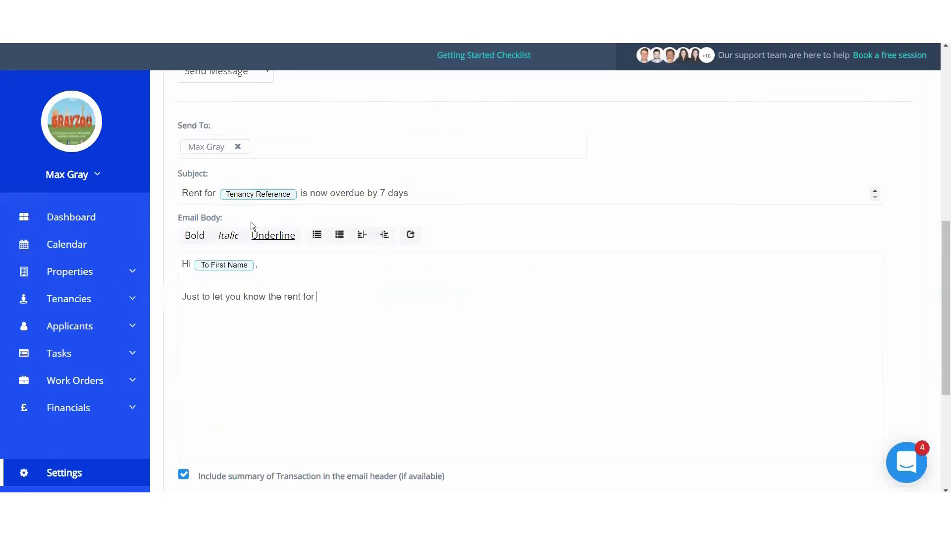
Insert the Property Address and Unit Address merge fields after "the rent for" in the email body.
right_click(323, 298)
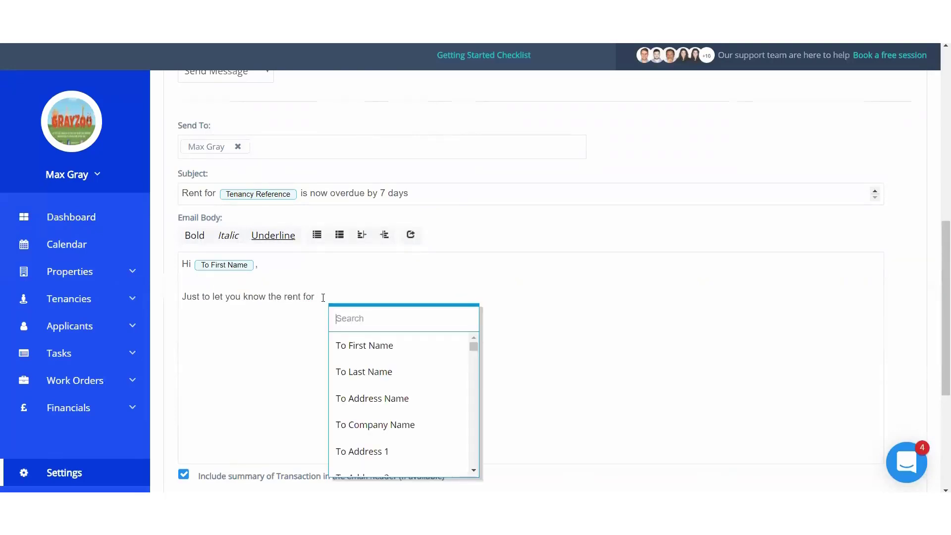
text(propert)
click(355, 345)
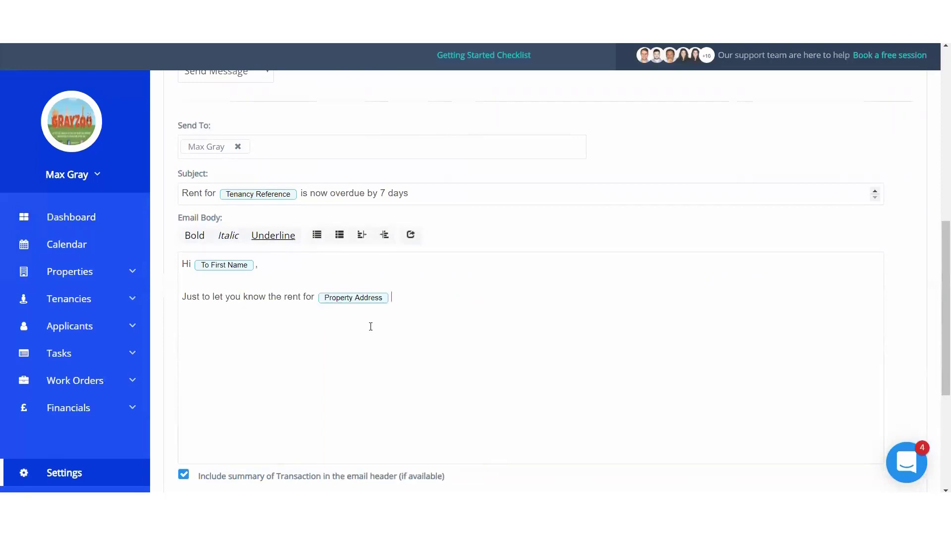
right_click(399, 297)
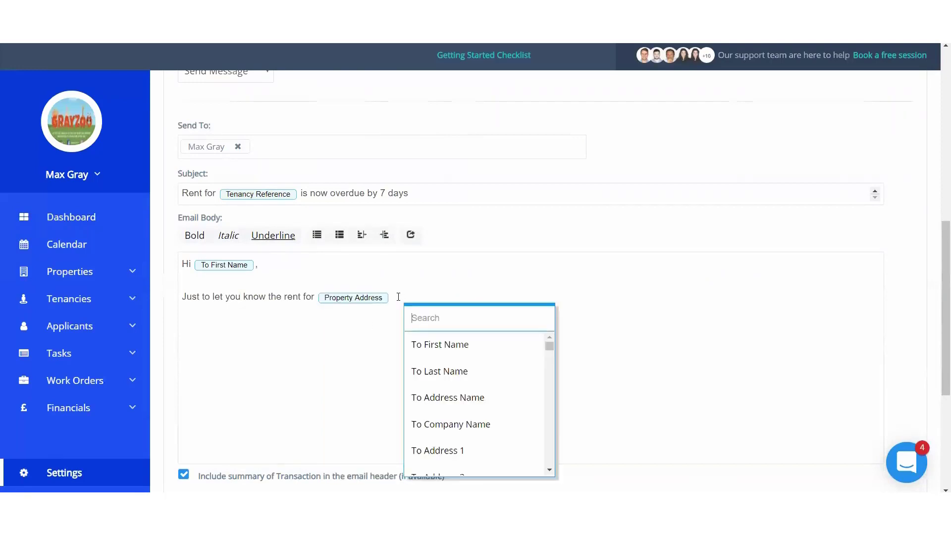
text(unit)
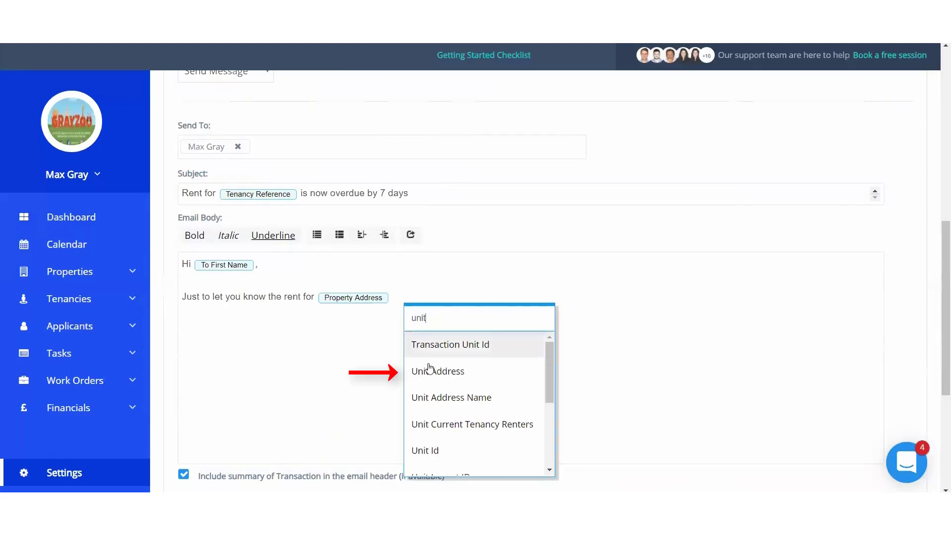
click(430, 370)
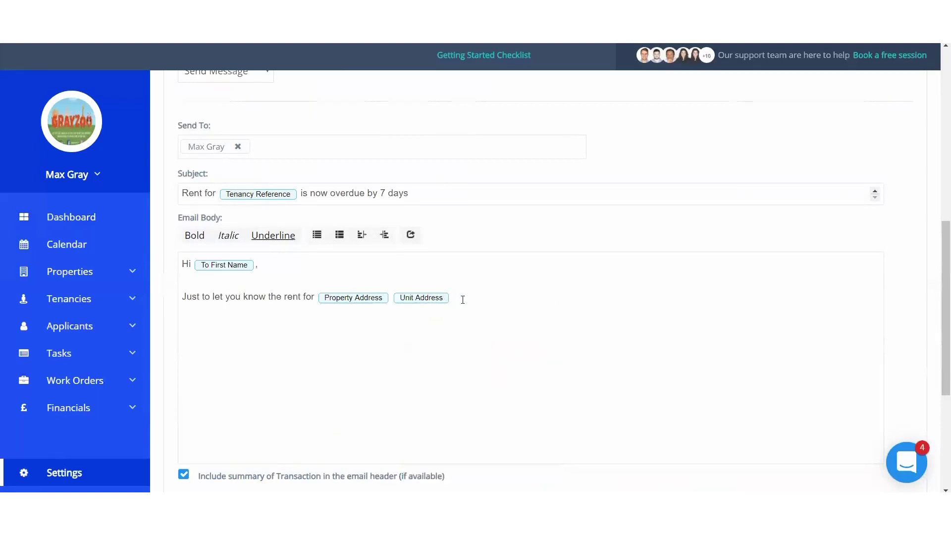
Insert the Tenancy Reference merge field after Unit Address in the email body, followed by "is now overdue by 7 days".
right_click(457, 299)
text(ten)
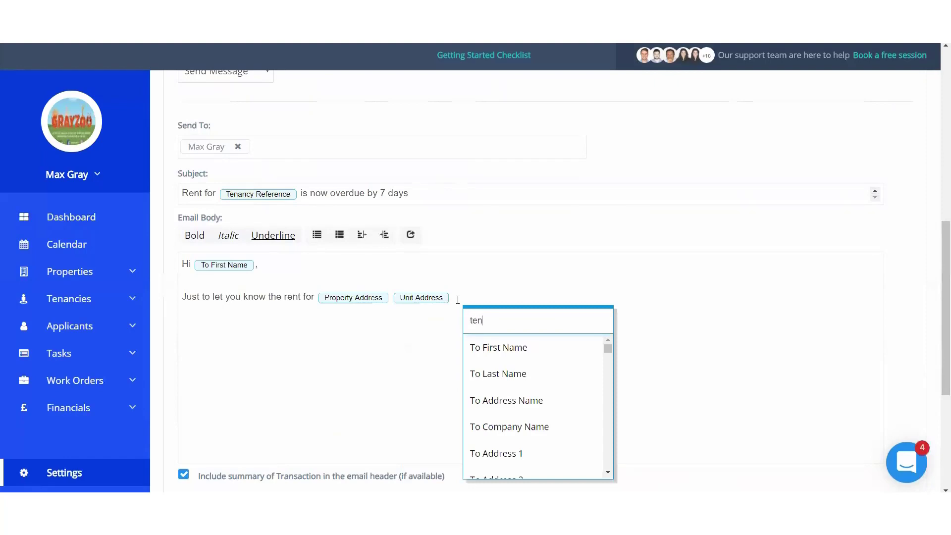
text(ancy)
scroll(495, 367, down, 3)
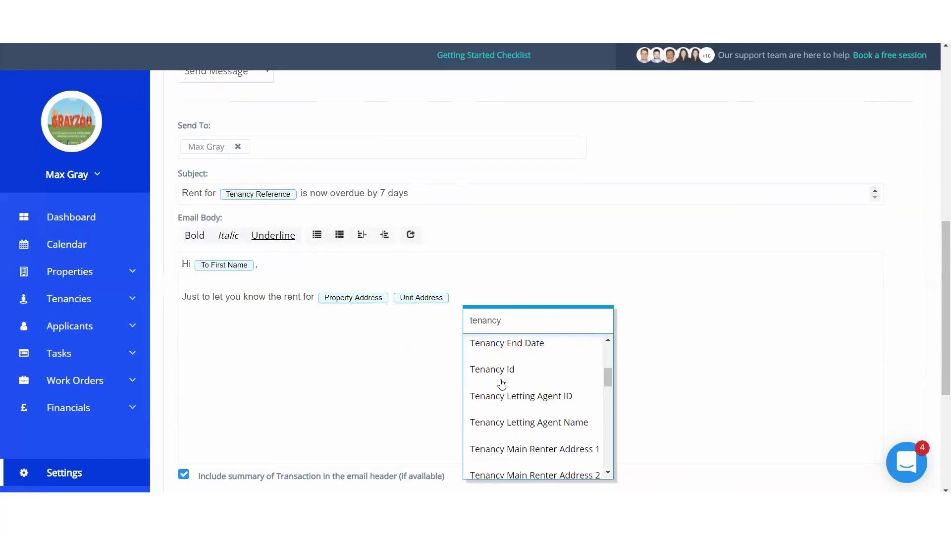
scroll(501, 383, down, 5)
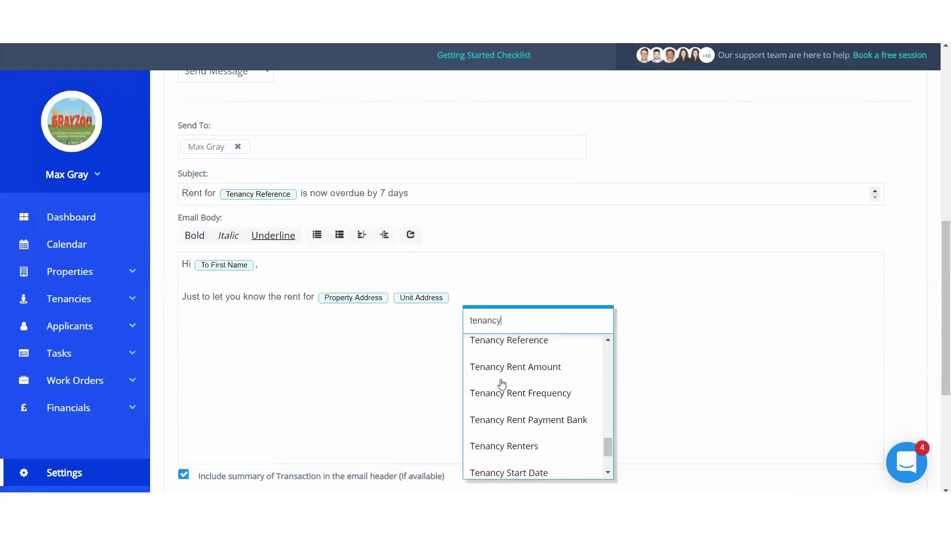
scroll(502, 383, up, 1)
click(494, 351)
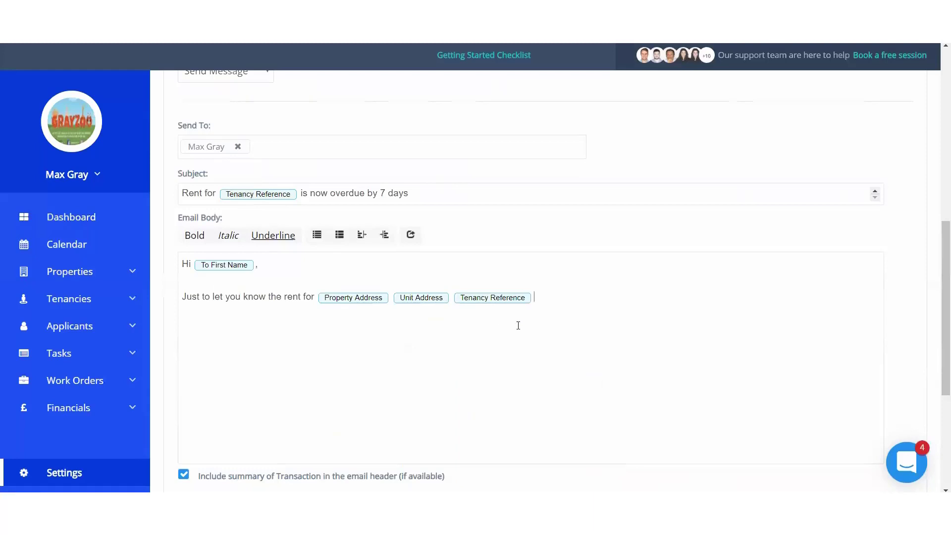
text(is now overdue by 7 days)
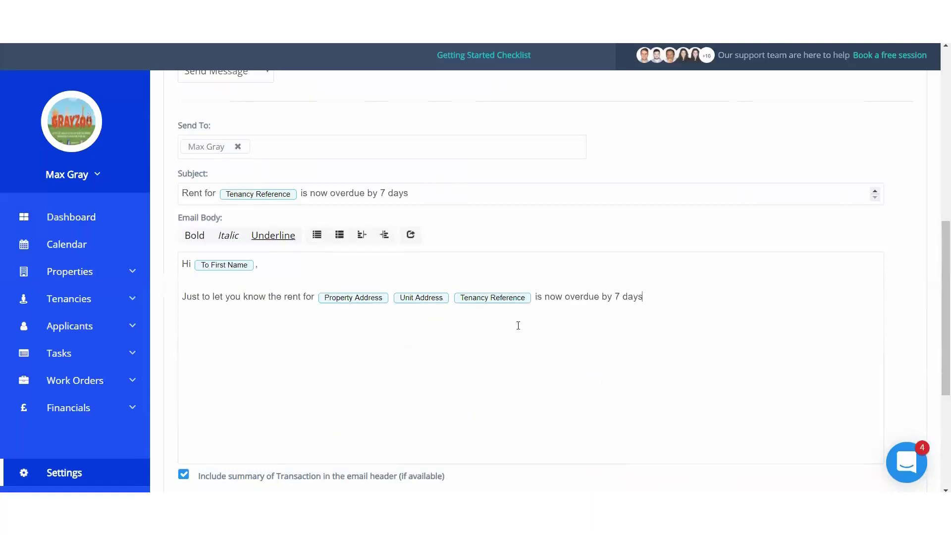
End the sentence with a full stop and write "The total now outstanding in the tenants account is" as a new paragraph.
text(.  The total now outstanding in you)
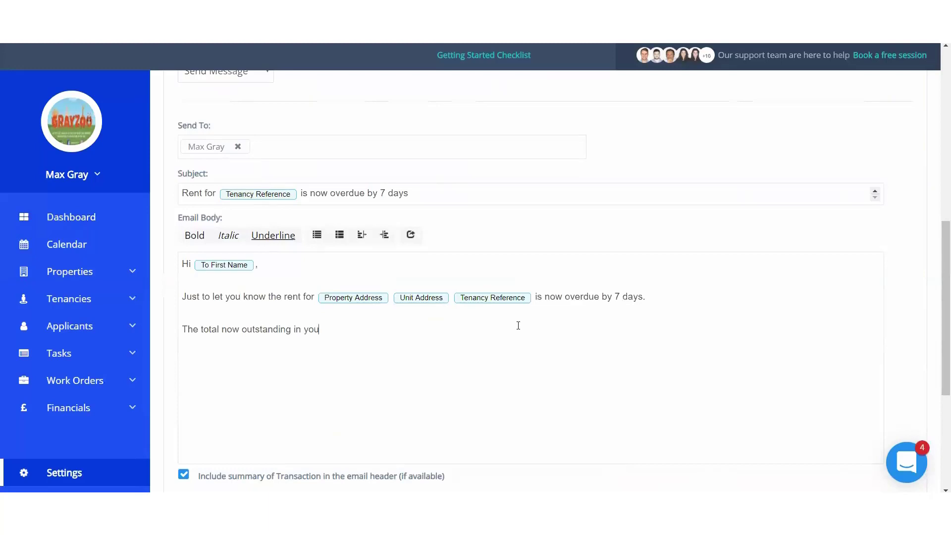
text(r)
key(BackSpace)
key(BackSpace)
key(BackSpace)
key(BackSpace)
key(BackSpace)
key(BackSpace)
key(BackSpace)
text(n the tenants account is)
Insert the Outstanding merge field after "the tenants account is" in the email body.
right_click(412, 330)
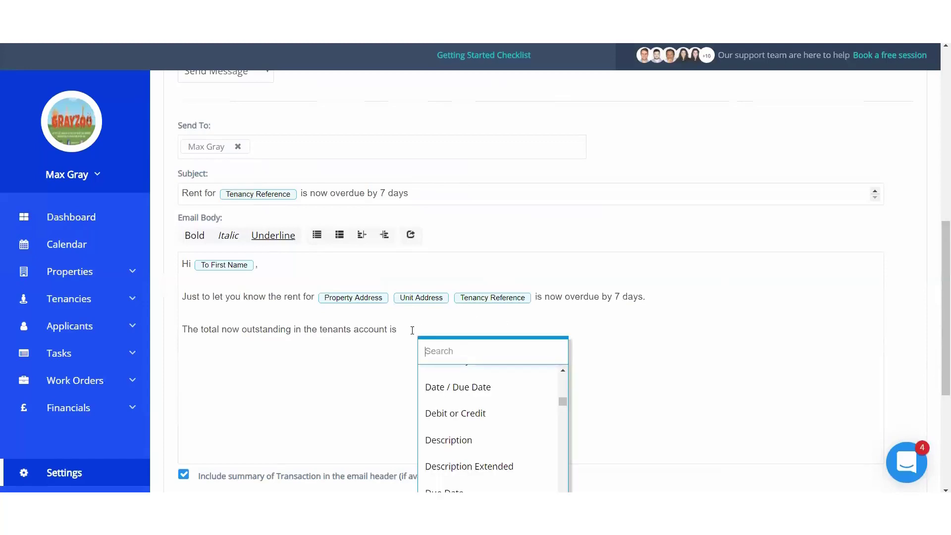
text(outstanding)
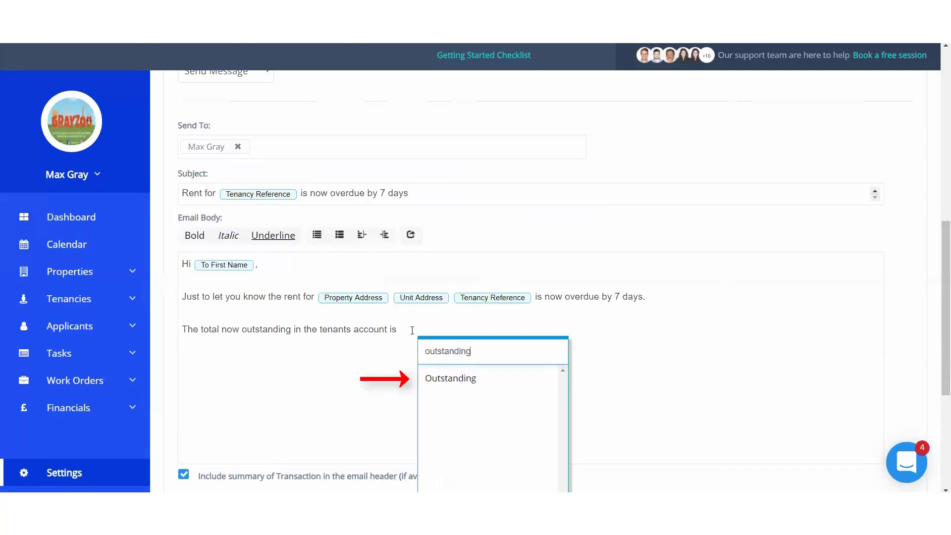
click(440, 379)
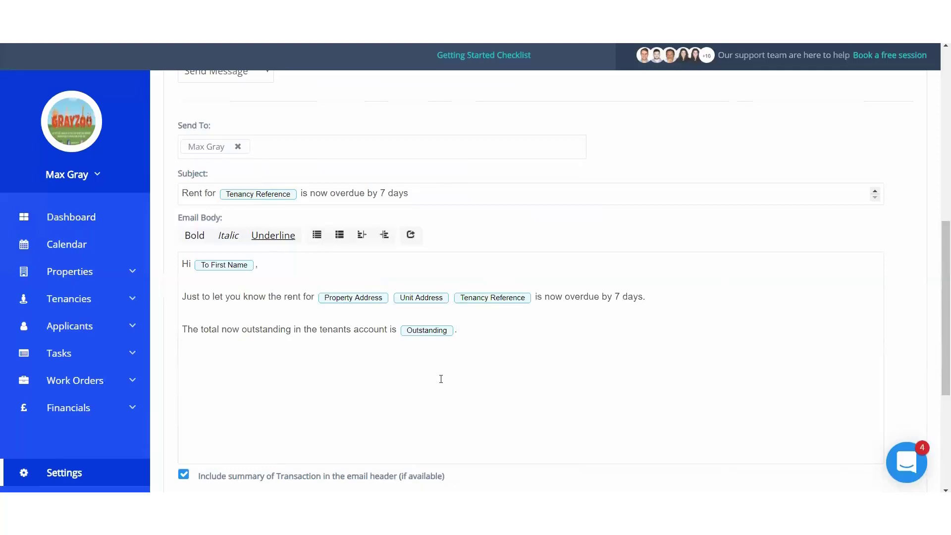
Add the closing paragraph "Please can you follow up with the tenant" to the email body.
text(Please can you follow up with yhe)
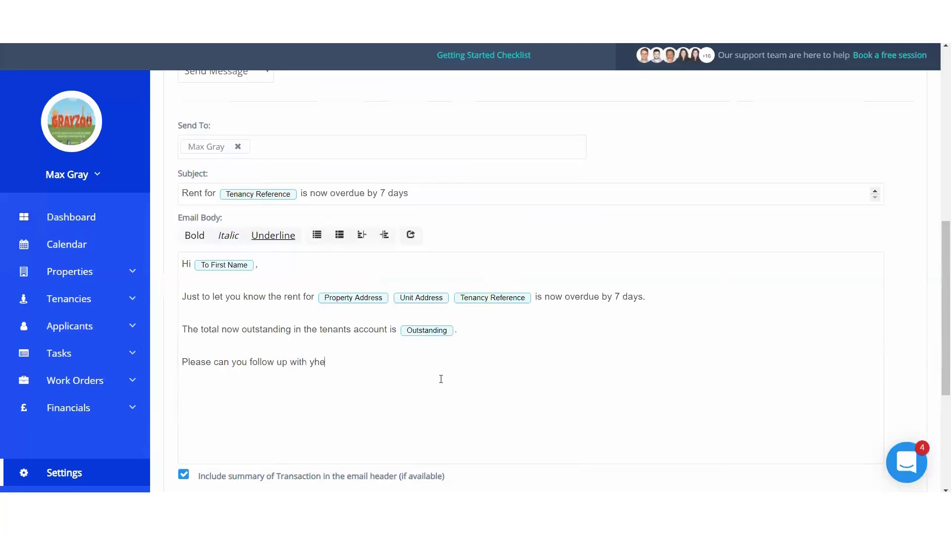
key(BackSpace)
key(BackSpace)
key(BackSpace)
text(the tenant)
Add Tenants as a message recipient and remove the individually named recipient.
click(259, 153)
click(210, 245)
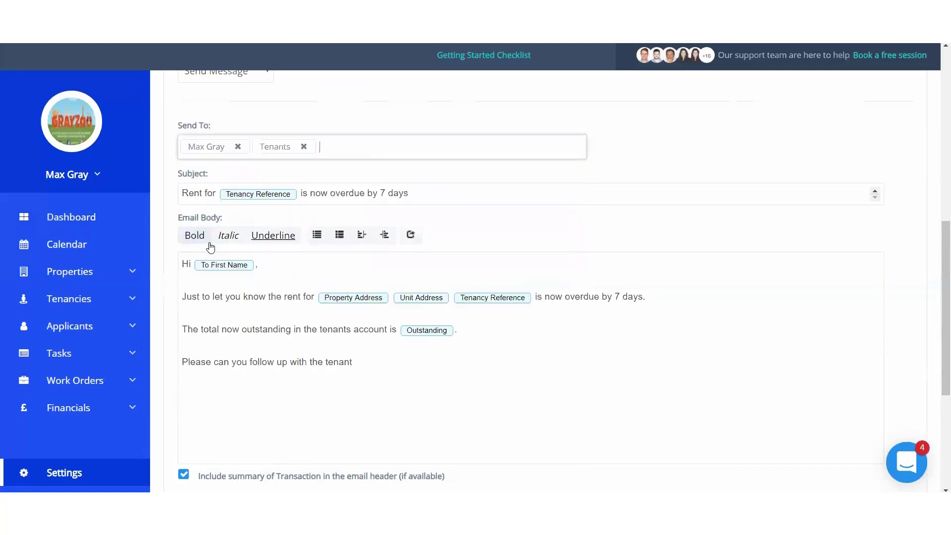
click(237, 146)
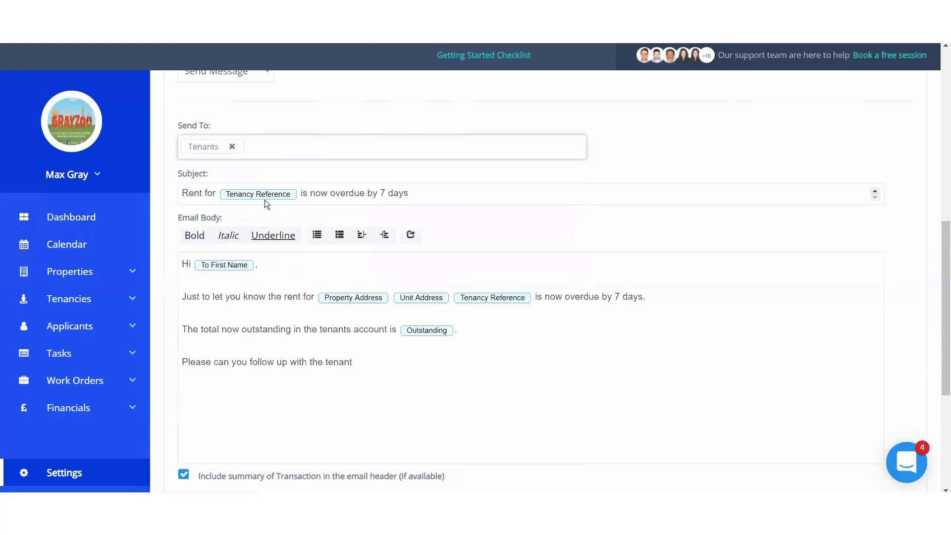
Save the overdue rent action with its message settings.
scroll(361, 372, down, 5)
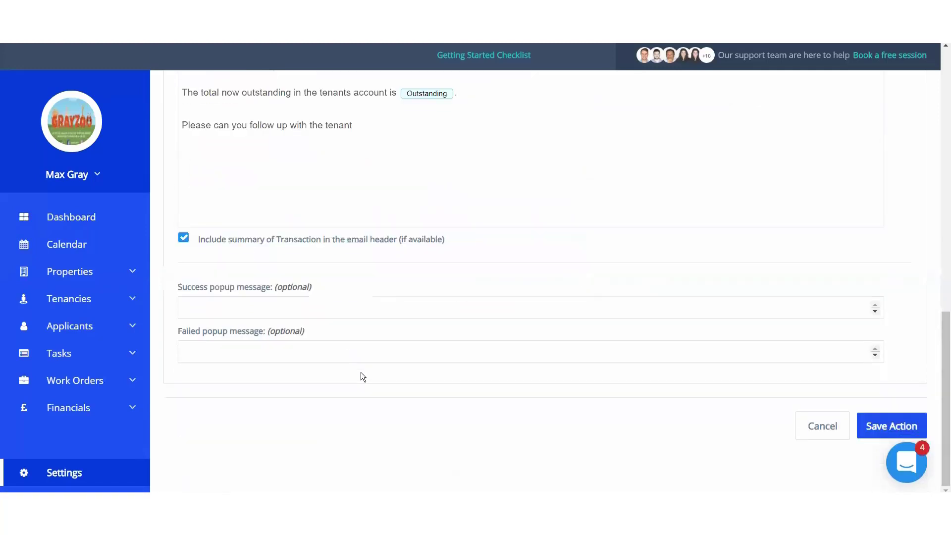
click(873, 429)
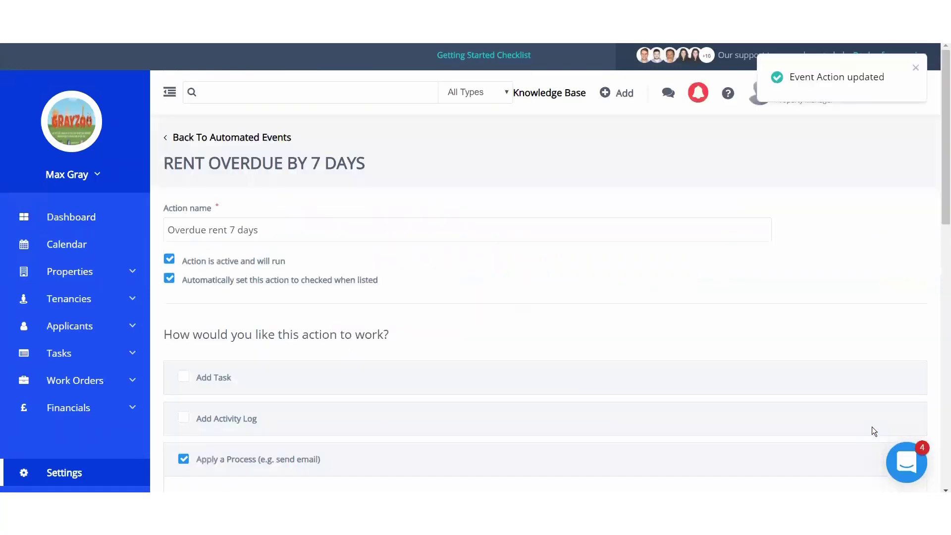
scroll(547, 373, down, 8)
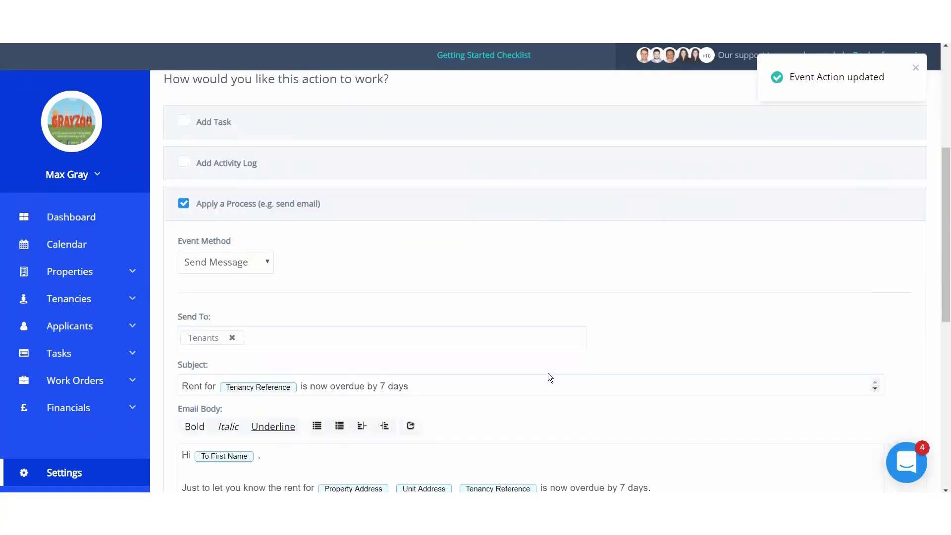